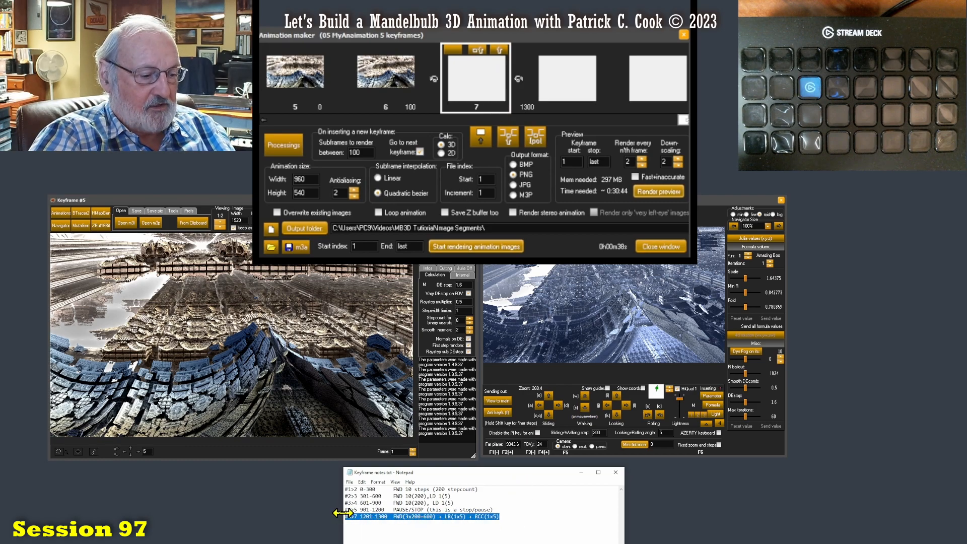
Add a copy of the #6>7 line, "1201-1300 FWD(3x200=600) + LR(1x5) + RCC(1x5)", below a blank line in the keyframe notes
left_click(505, 514)
key("Return")
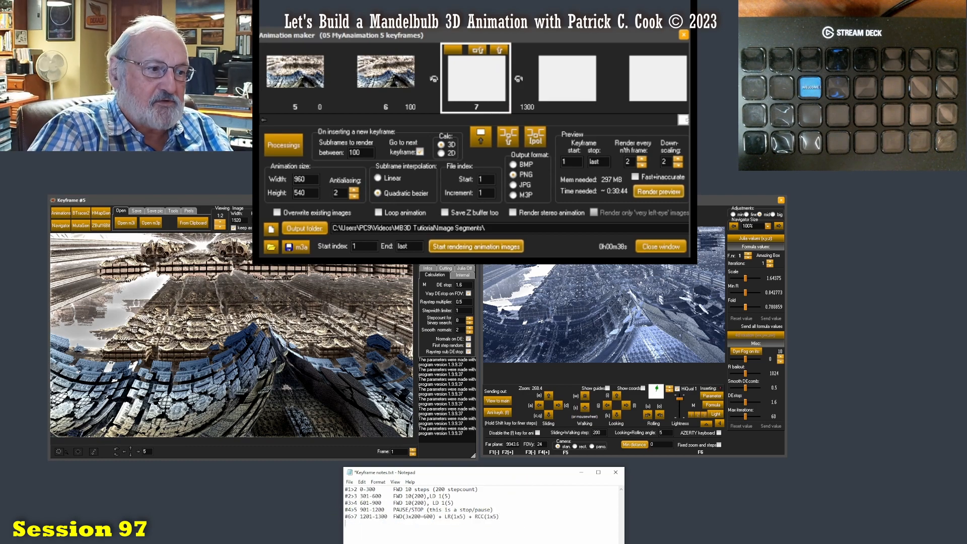
key("Return")
type("#6>7 1201-1300\tFWD(3x200=600) + LR(1x5) + RCC(1x5)")
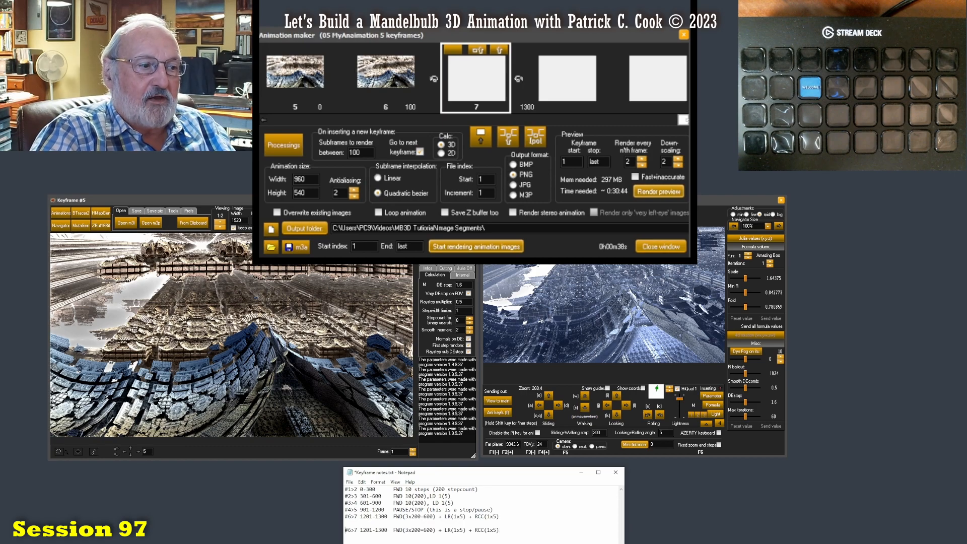
type("xxxxxxxxxxxxxxxx")
key("shift+End")
key("Delete")
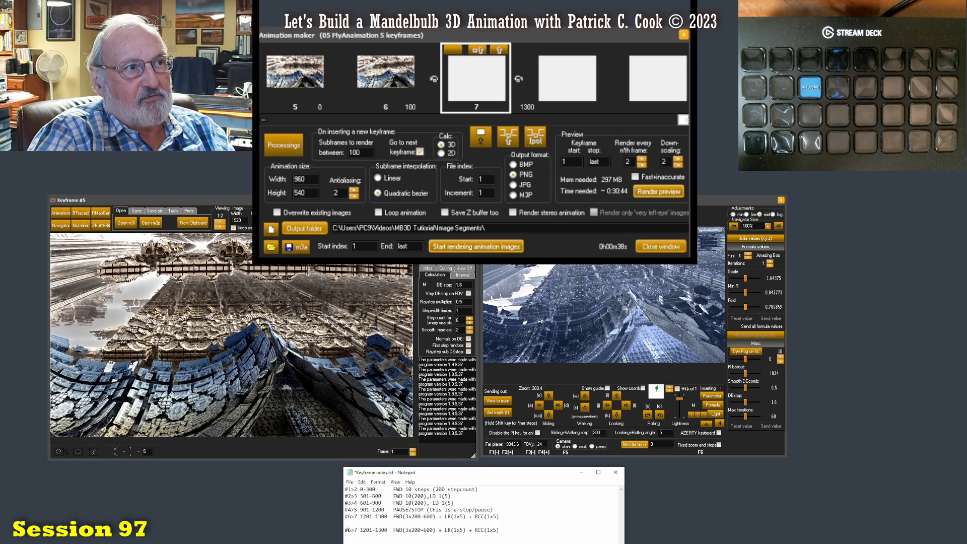
Relabel the copied note line as #7>8 and set its frame range to 1301-1600
key("Delete")
type("8")
key("Right")
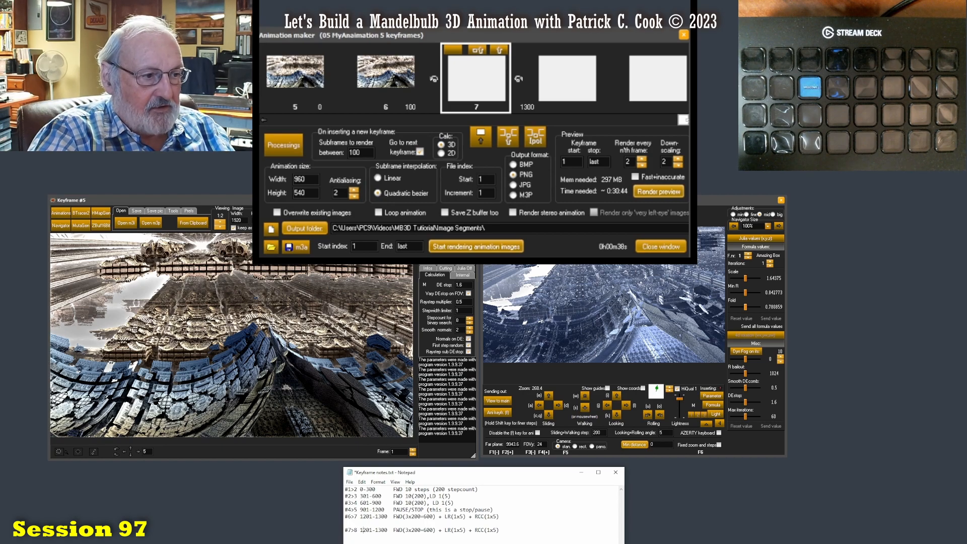
key("Delete")
type("3")
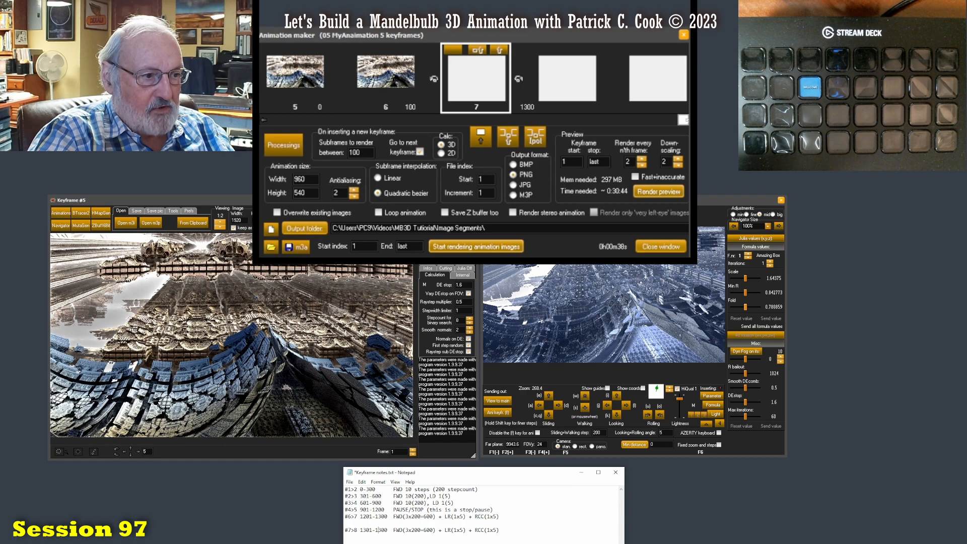
key("Right")
key("Right")
key("Right")
key("Right")
key("Delete")
type("6")
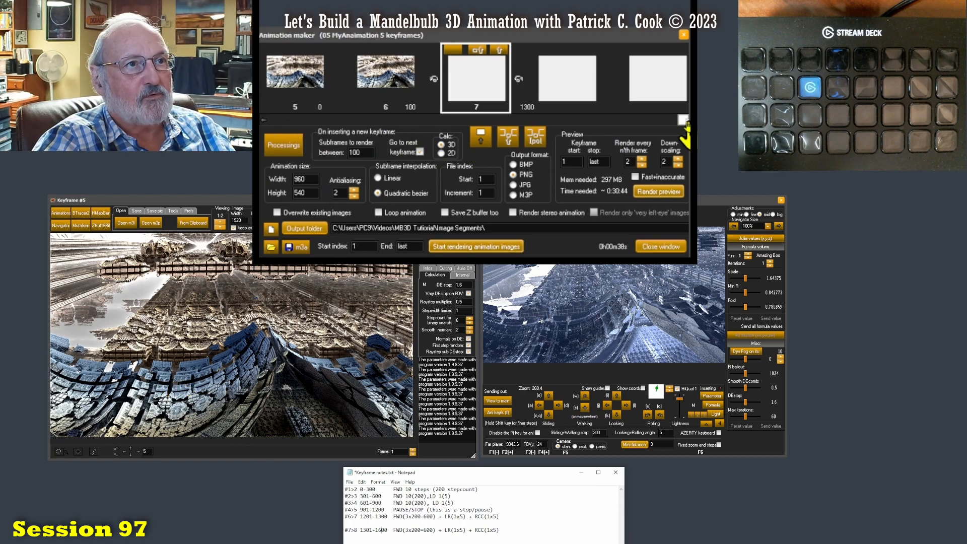
Correct the end frame of the #7>8 note line to 1400
left_click_drag(680, 119, 650, 120)
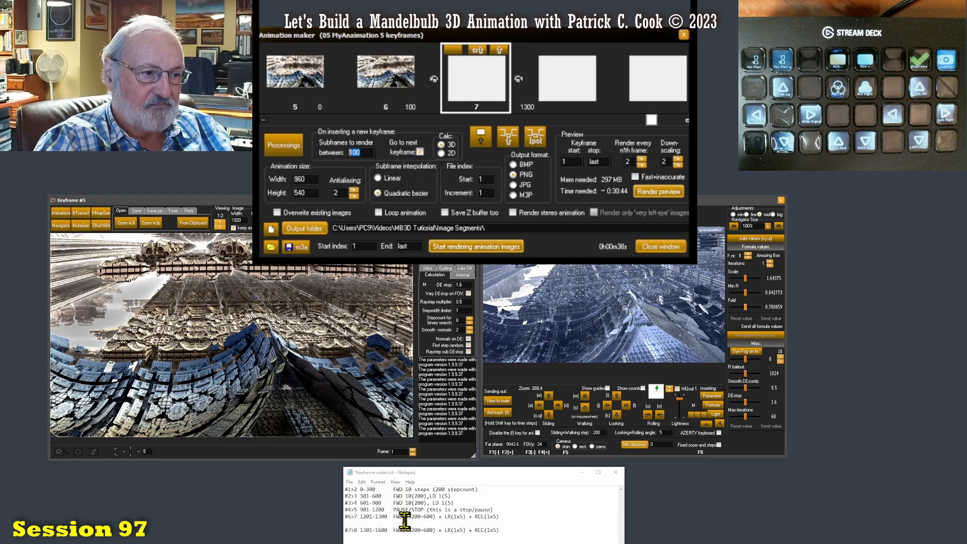
left_click(384, 518)
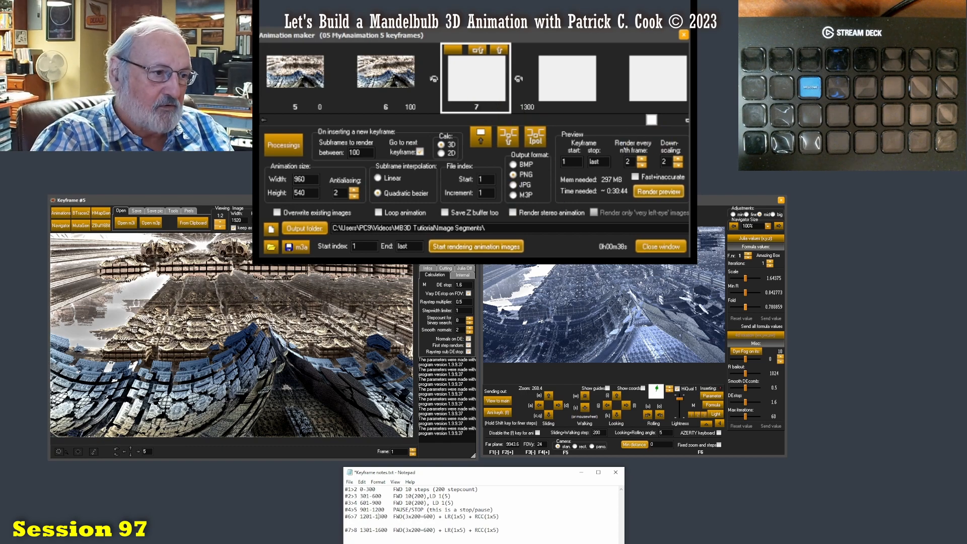
left_click(370, 528)
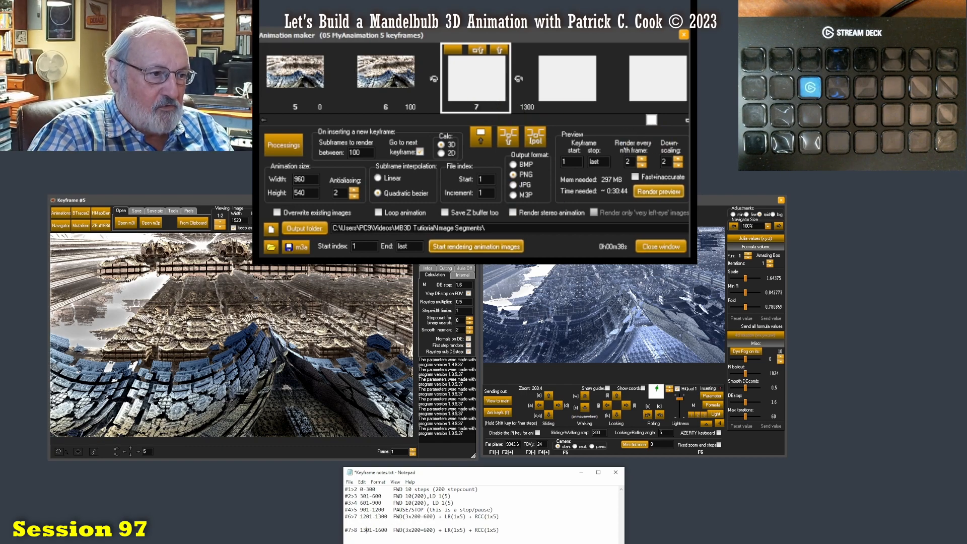
key("Right")
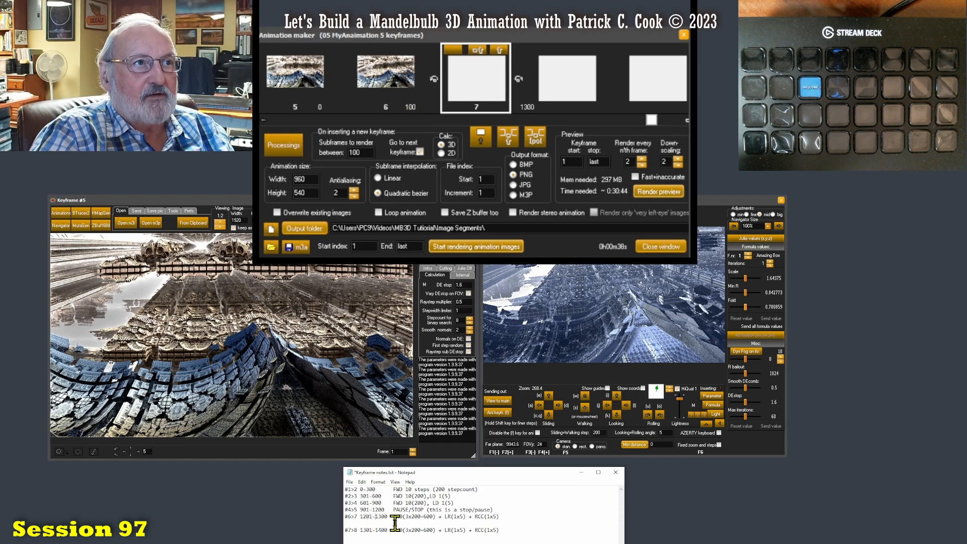
Review the keyframe label, frame range and camera moves in the #7>8 note line
left_click_drag(359, 530, 322, 528)
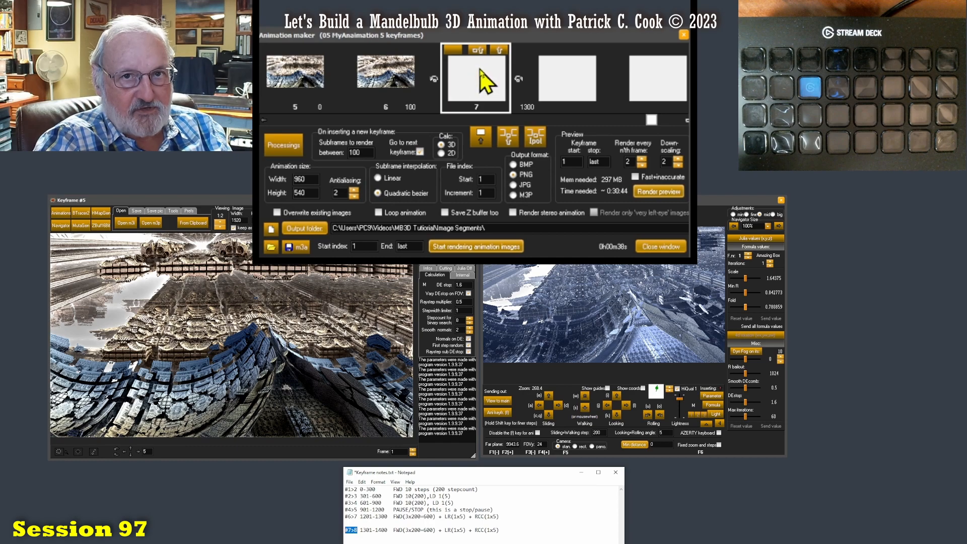
left_click(365, 531)
left_click_drag(359, 530, 353, 530)
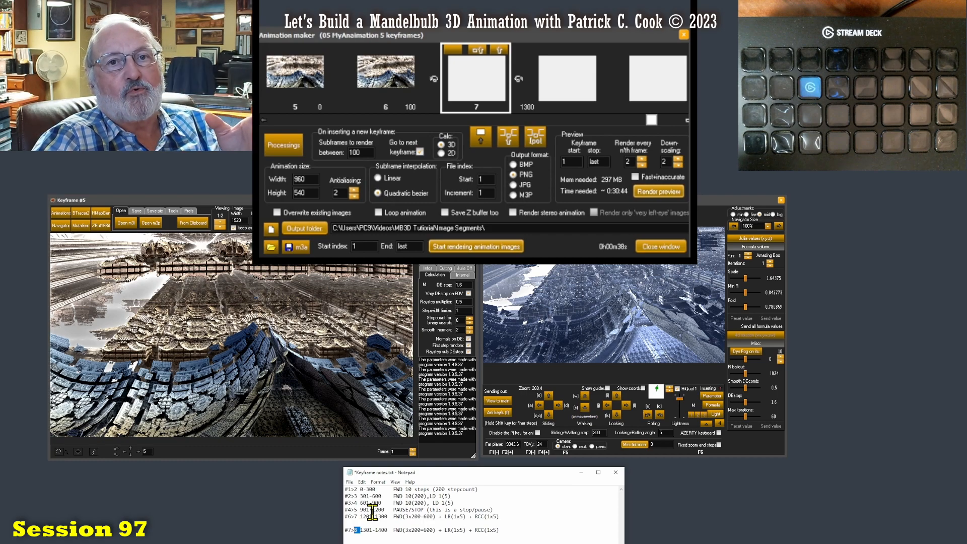
left_click(402, 534)
left_click_drag(359, 531, 388, 532)
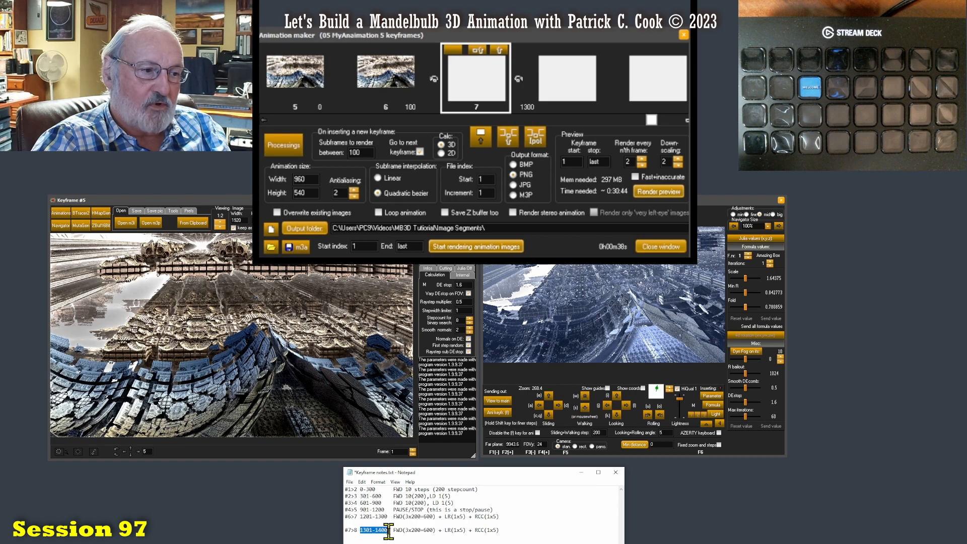
left_click(406, 530)
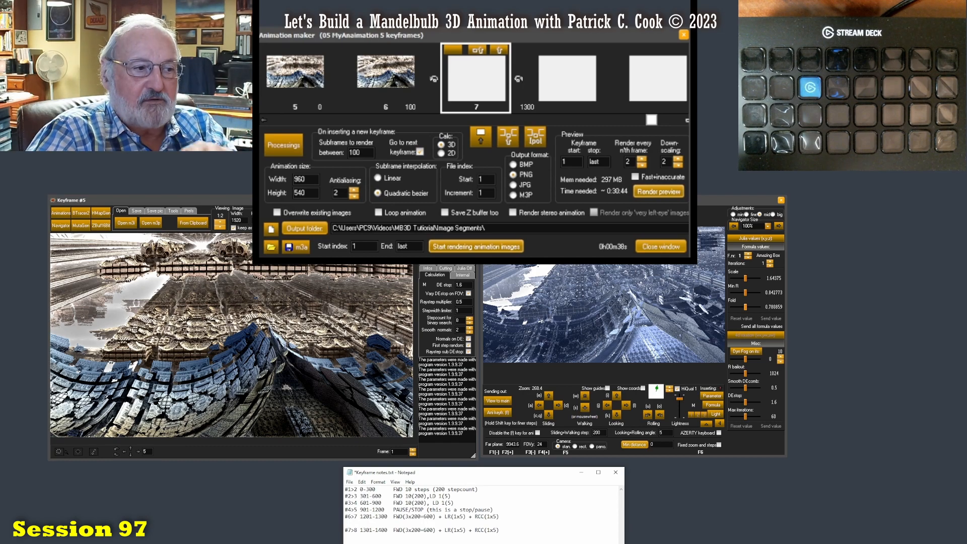
left_click(507, 532)
key("Return")
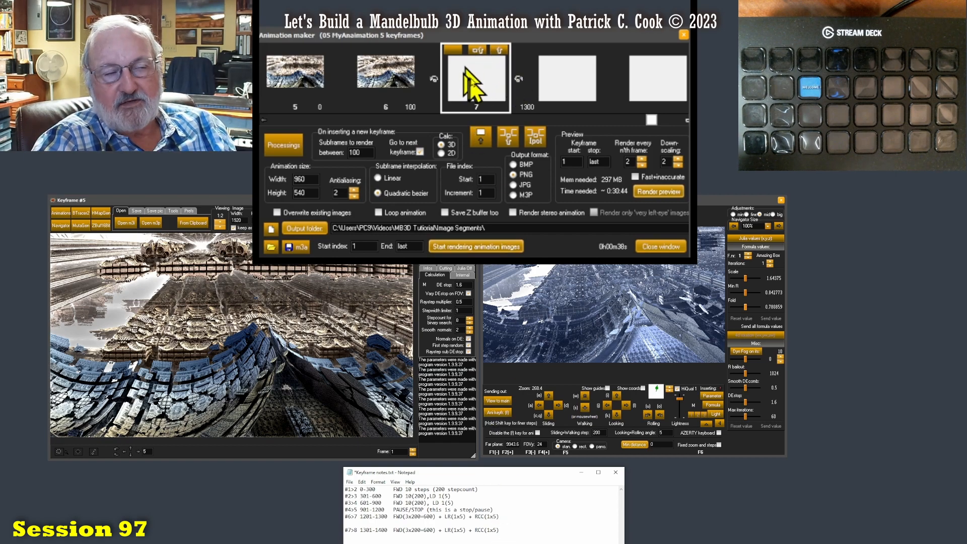
Walk the camera forward three steps of 200, look right and roll once by 5 each, and insert the view as keyframe 7
left_click(585, 395)
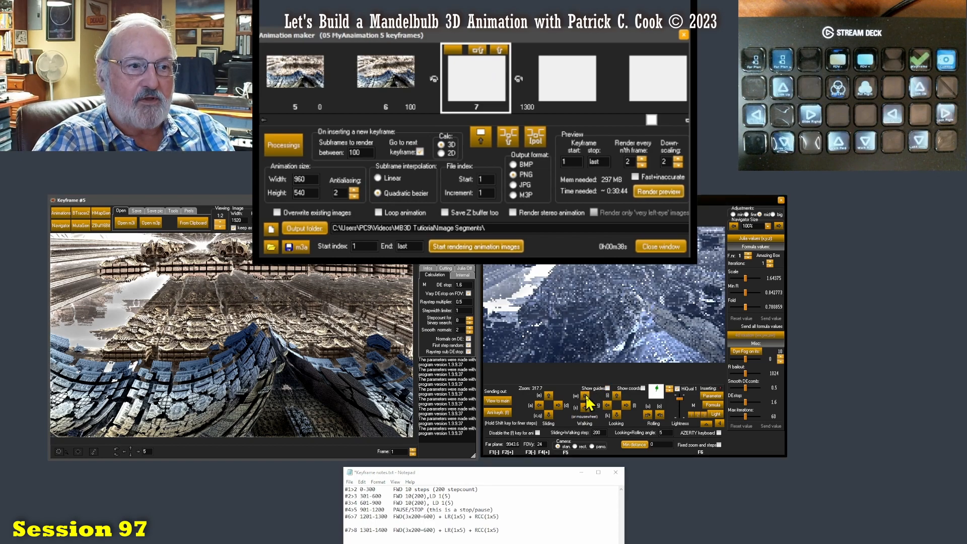
left_click(585, 394)
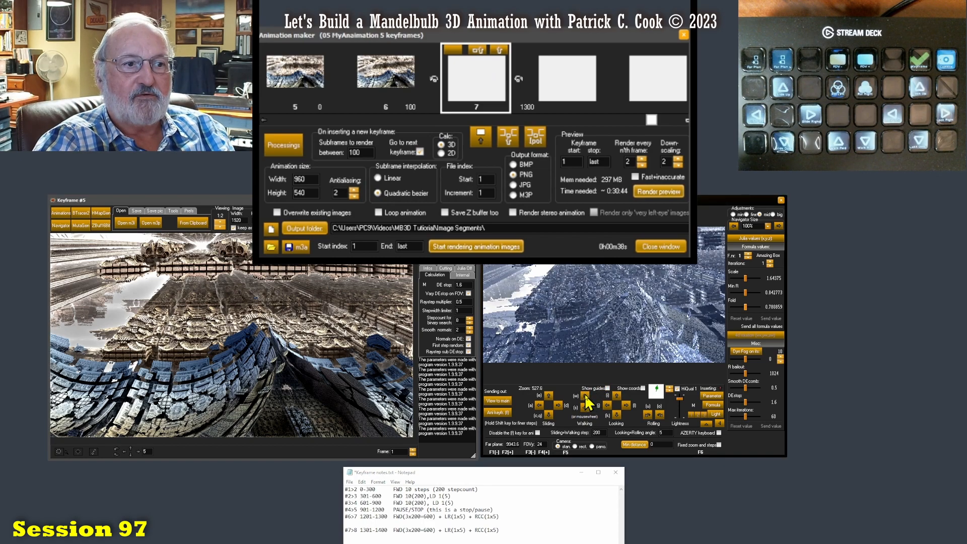
left_click(626, 405)
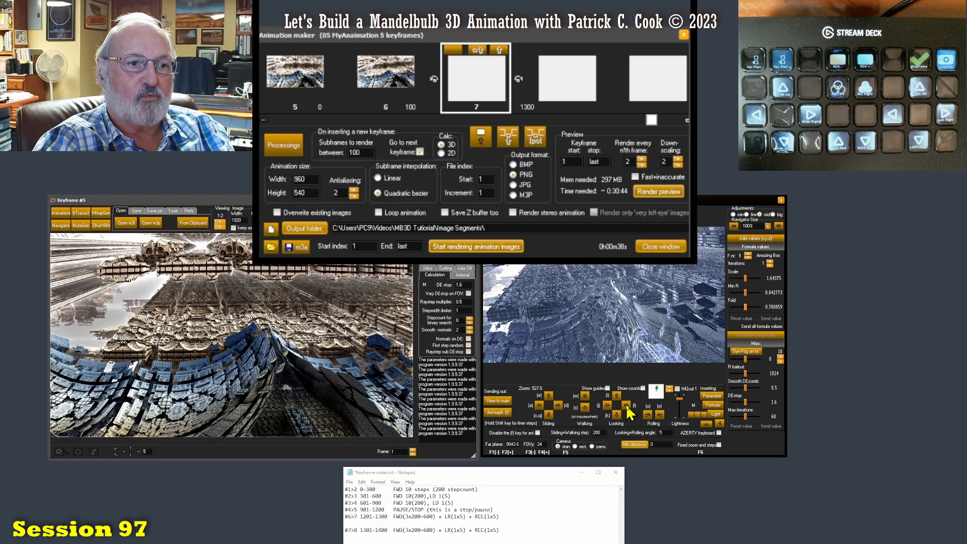
left_click(662, 418)
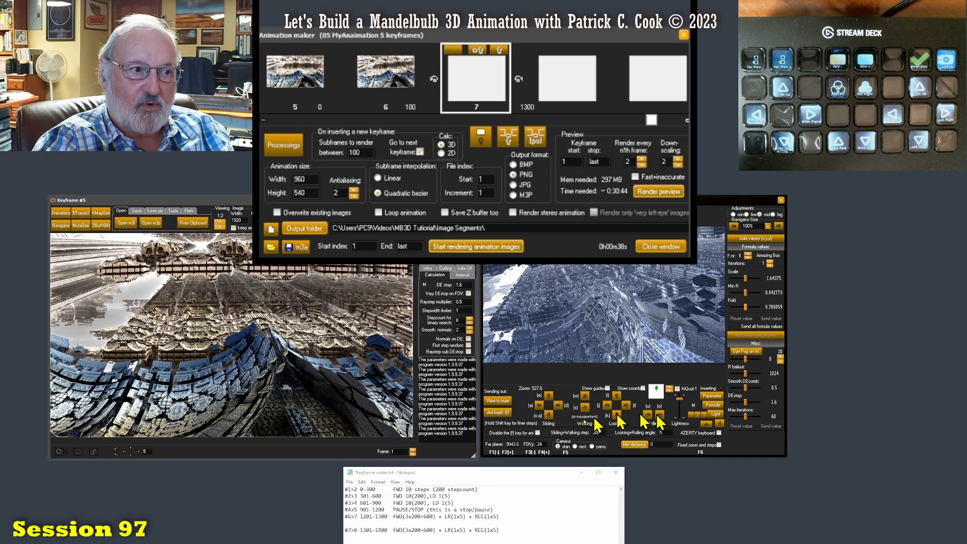
left_click(498, 412)
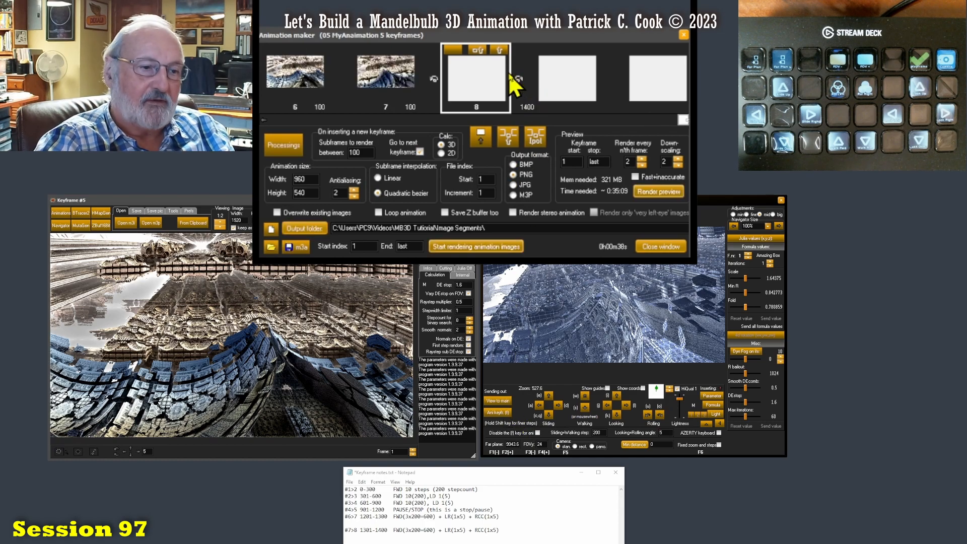
Remove the blank line above the #7>8 note and add a copy of that note below a new blank line
key("Delete")
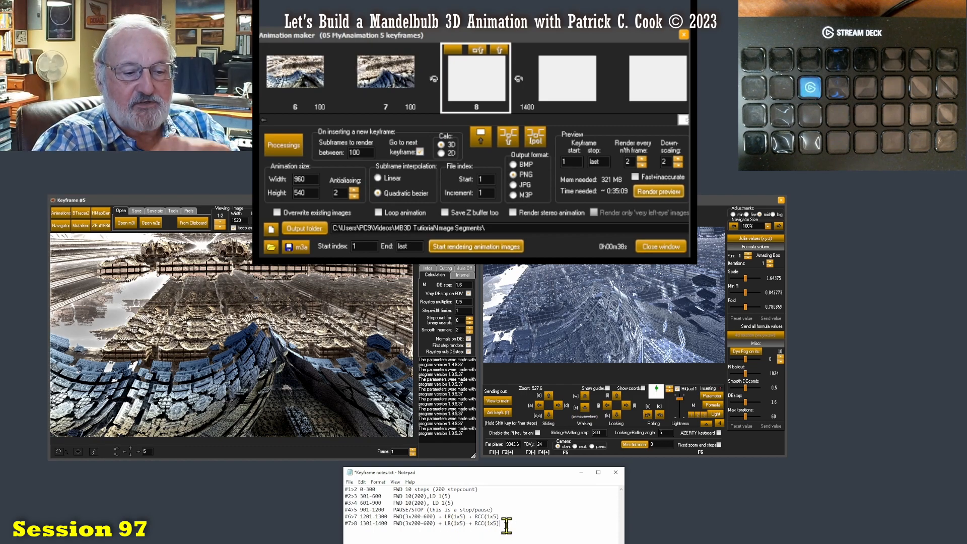
key("Return")
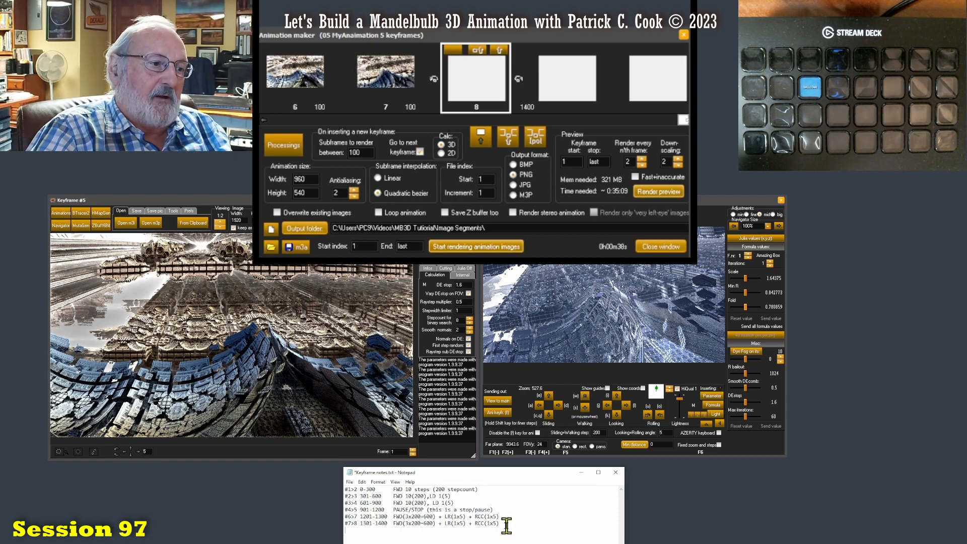
key("shift+Home")
key("Down")
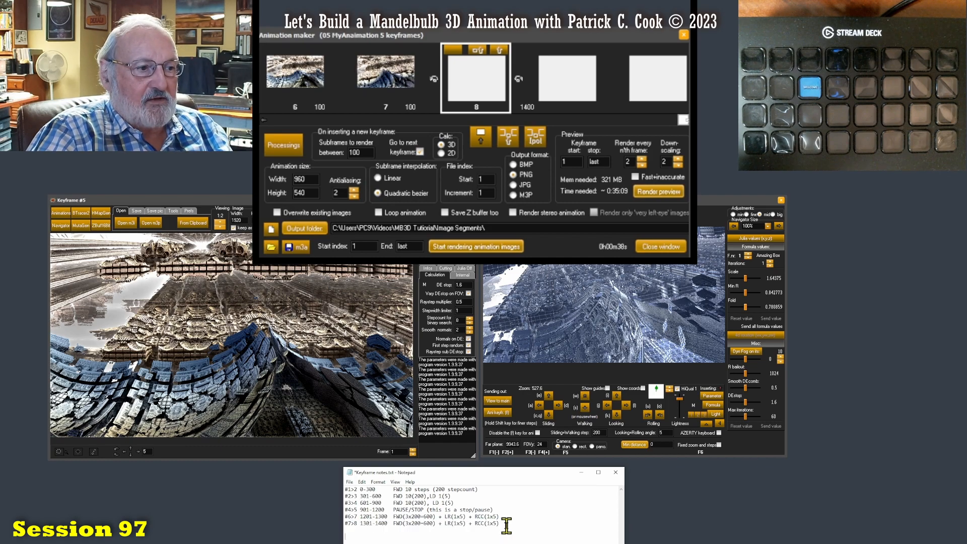
key("Return")
type("#7>8 1301-1400 FWD(3x200-600) + LR(1x5) + RCC(1x5)")
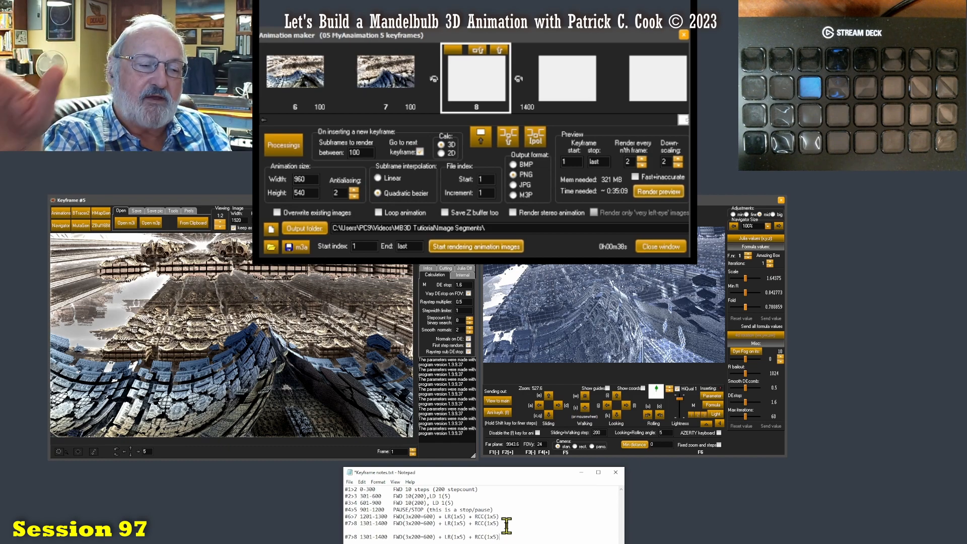
Relabel the copied note line as #9>10
left_click(348, 536)
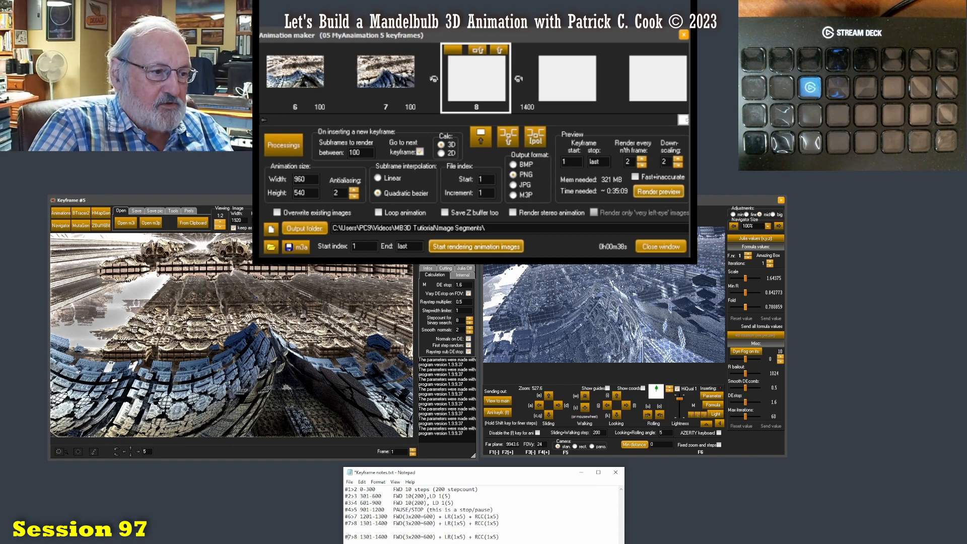
key("Delete")
type("9")
key("Right")
key("Delete")
type("10")
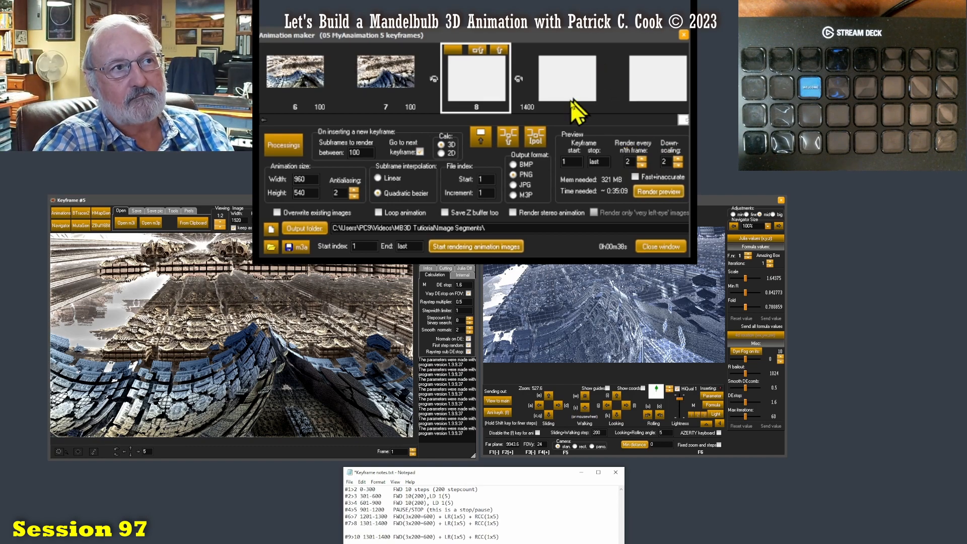
Change the label of the last note line to #8>8
left_click_drag(683, 120, 661, 121)
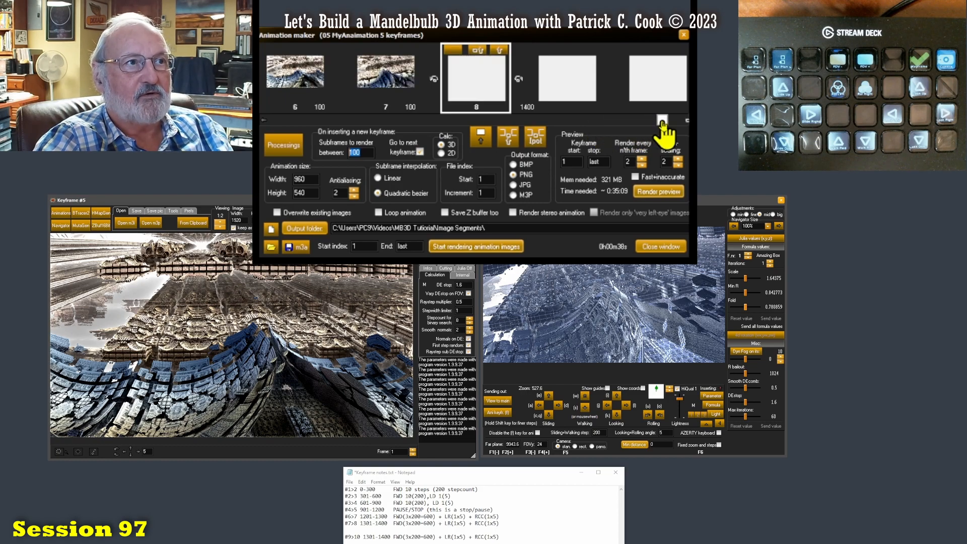
left_click(348, 537)
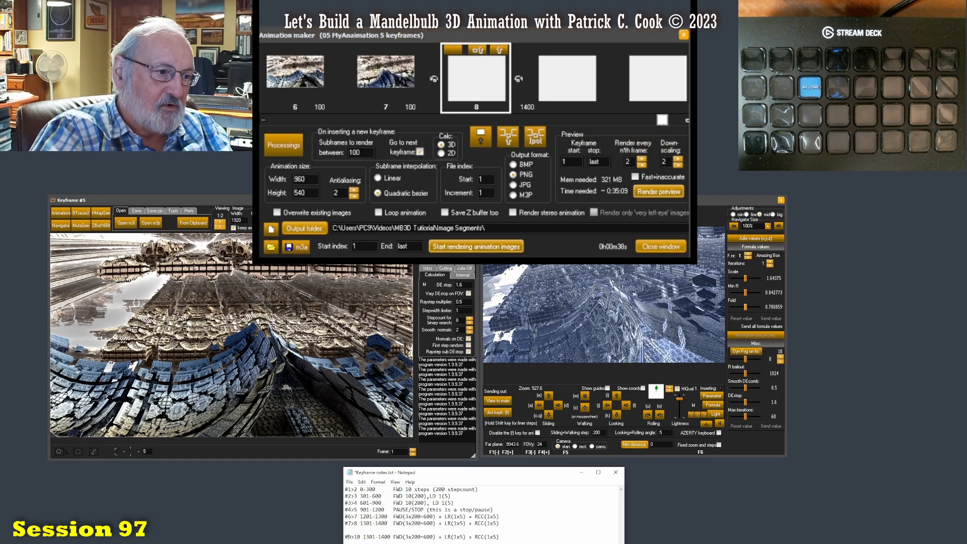
key("Delete")
type("8")
key("Delete")
type("8")
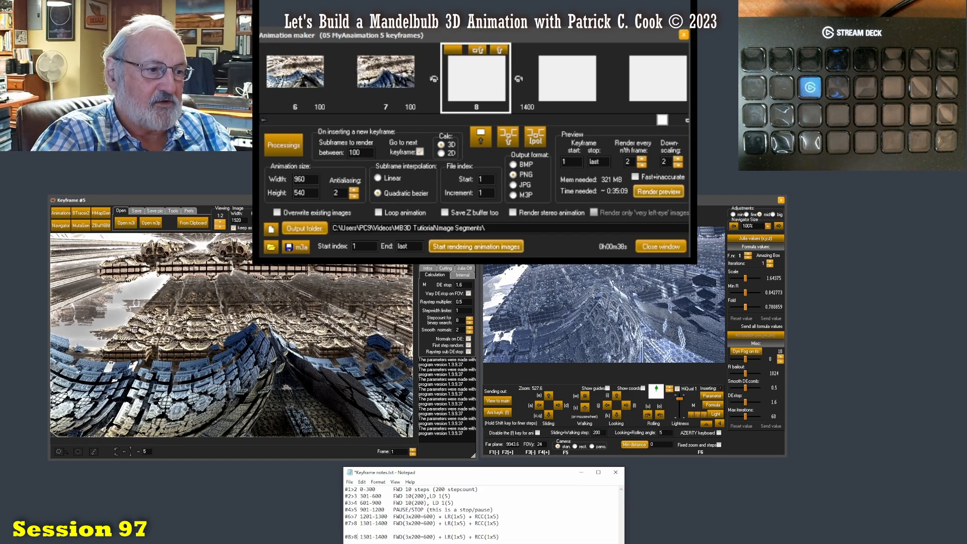
Set the frame range of the #8>8 note line to 1401-1500
left_click(369, 536)
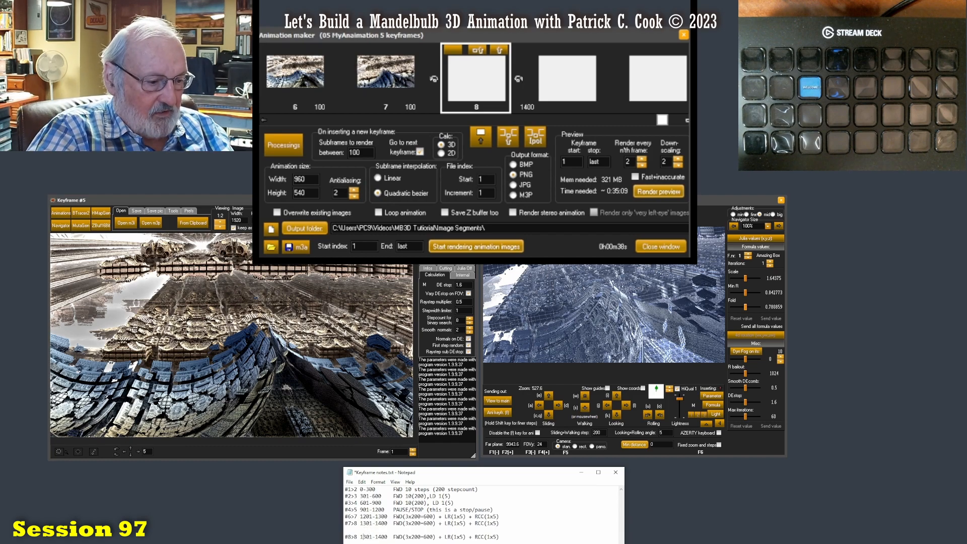
key("Right")
key("Right")
key("Right")
key("Right")
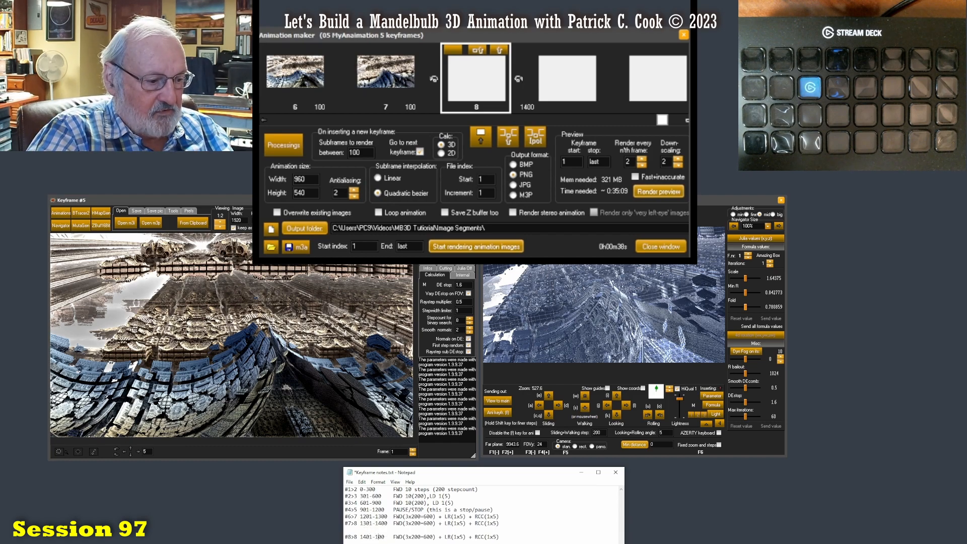
key("Delete")
type("5")
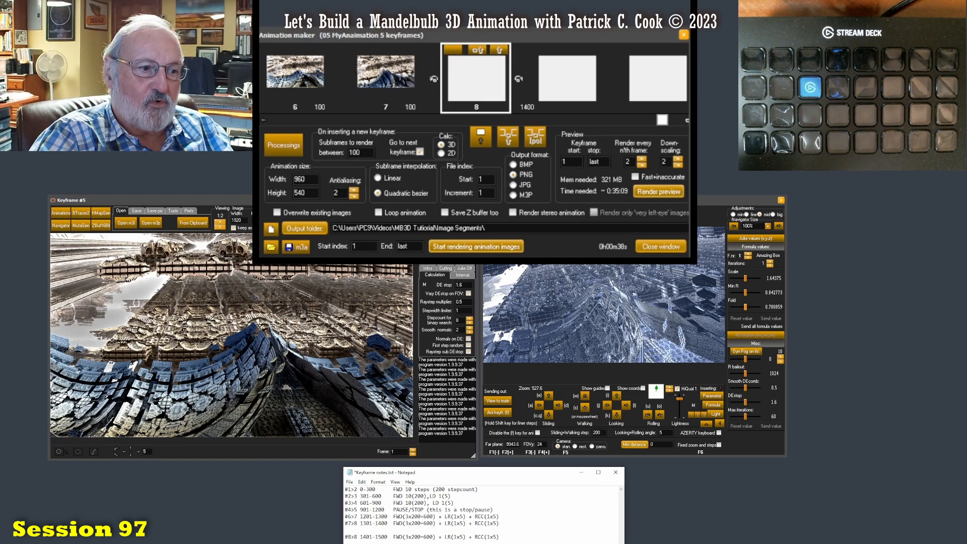
Walk the camera forward 600, look right and roll once by 5 as in the #8>8 note, and insert the view as keyframe 8
left_click_drag(509, 536, 393, 537)
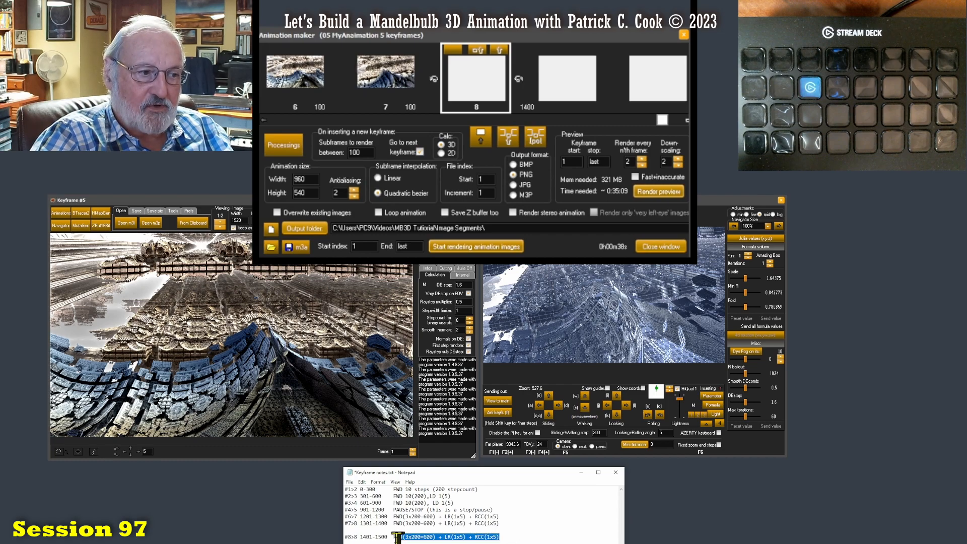
left_click(517, 529)
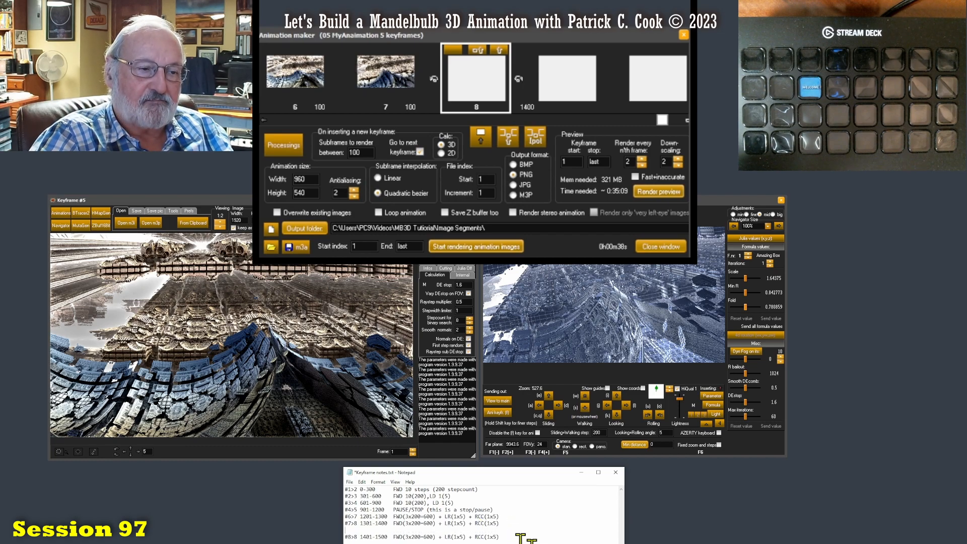
left_click(584, 394)
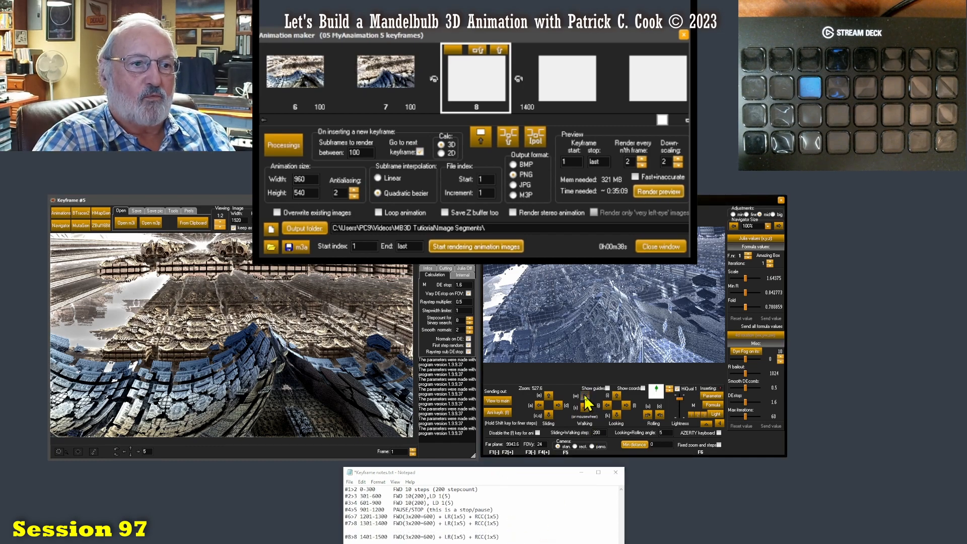
left_click(625, 402)
left_click(660, 415)
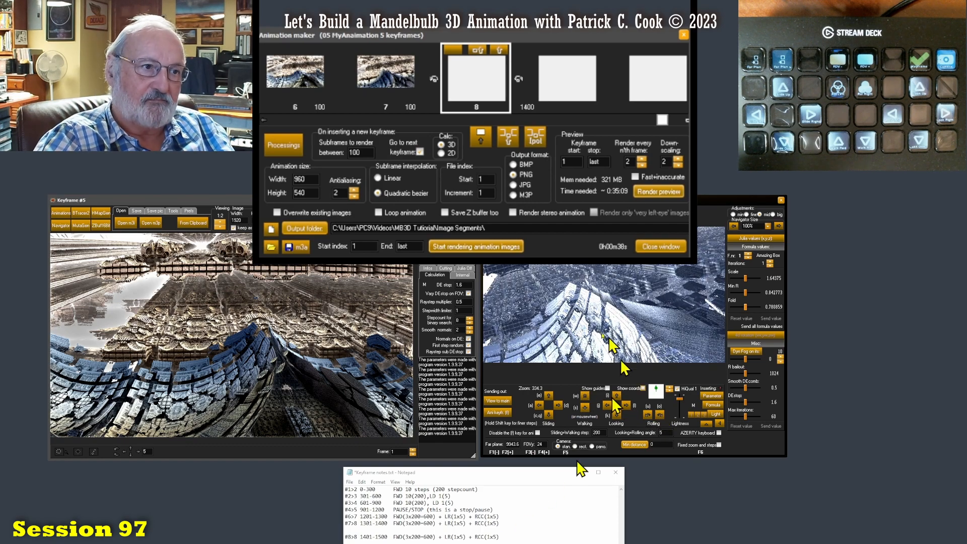
left_click(496, 411)
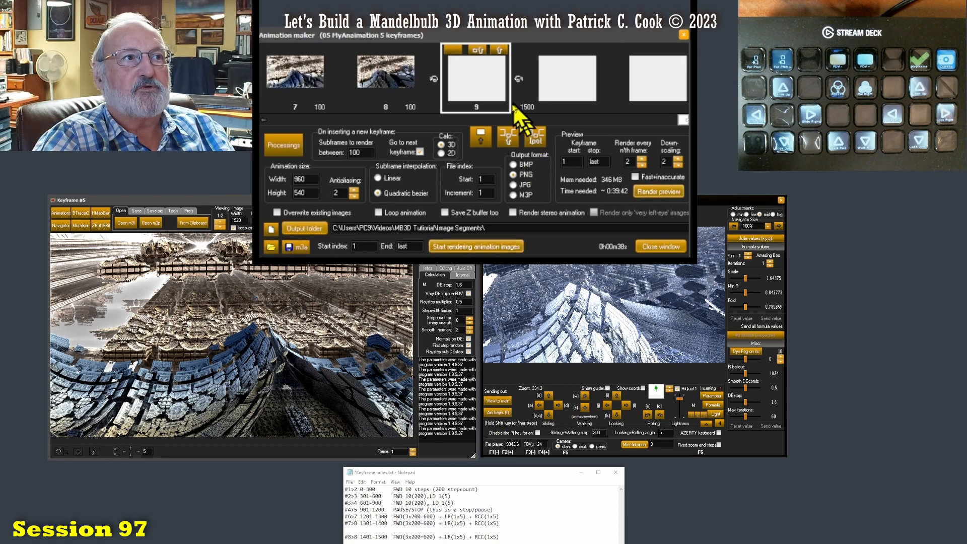
Remove the blank line above the #8>8 note and add a copy of that note below a new blank line
key("BackSpace")
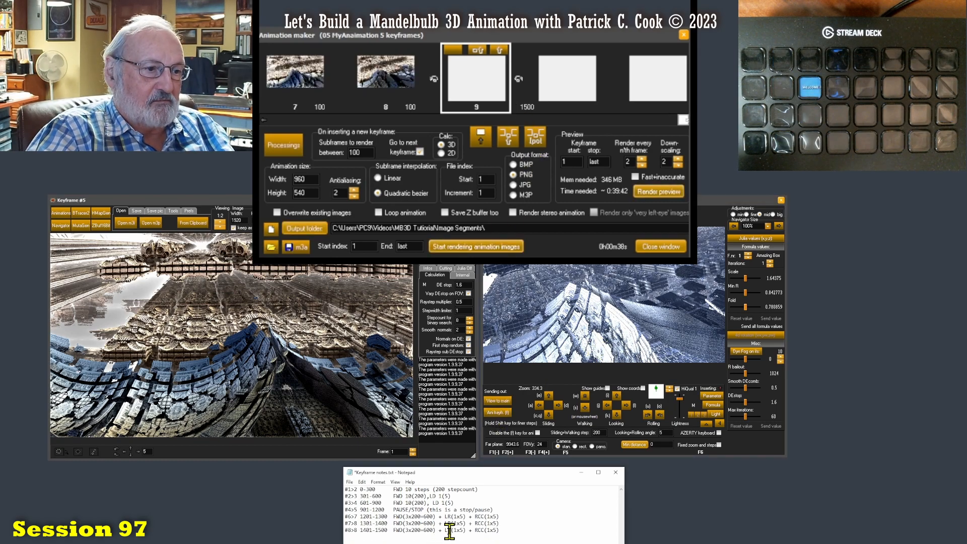
triple_click(448, 530)
key("ctrl+c")
key("End")
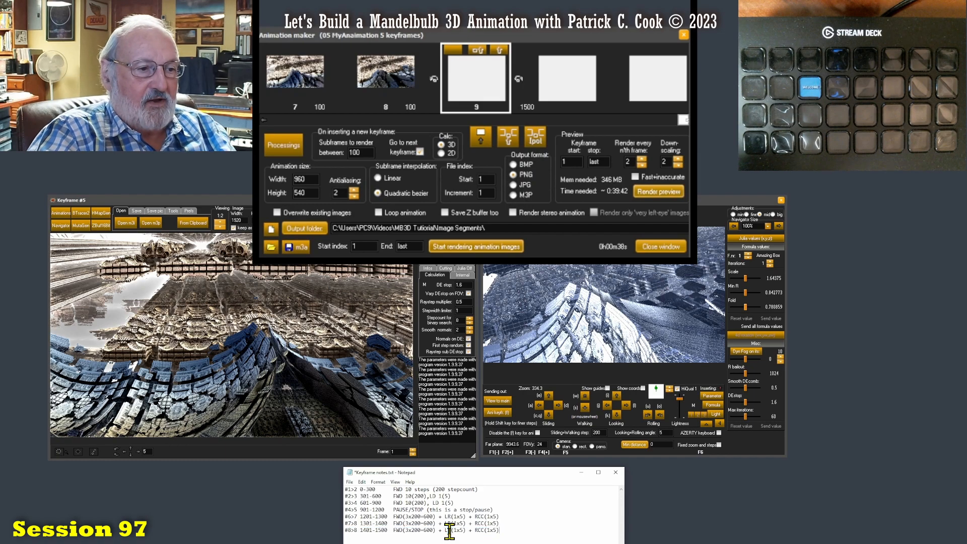
key("Return")
key("ctrl+v")
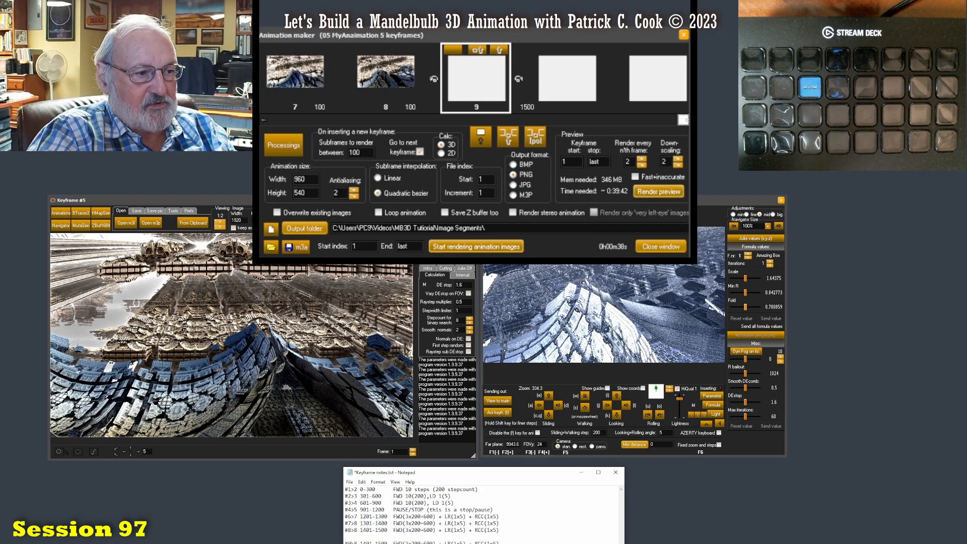
Relabel the copied note line as #9>10 and set its frame range to 1501-1600
key("Delete")
type("1")
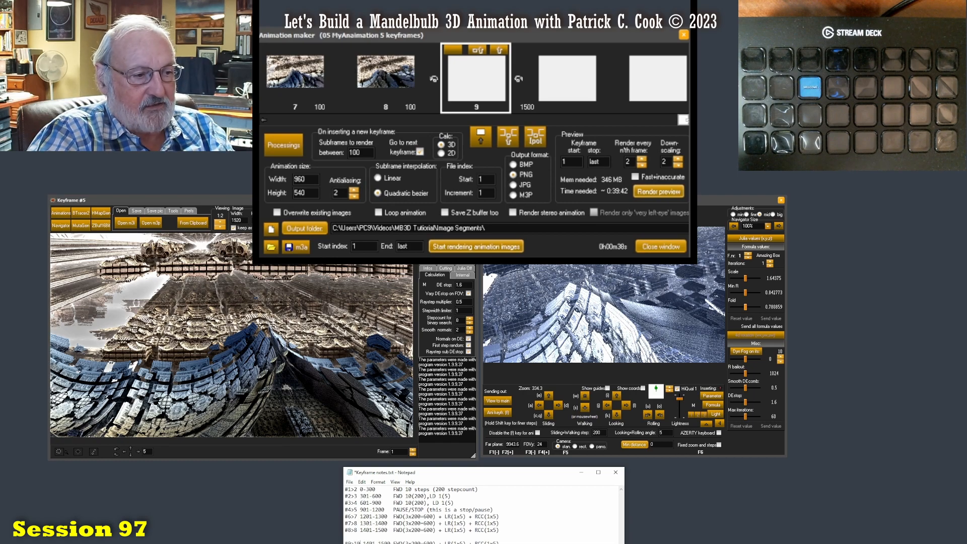
type("0")
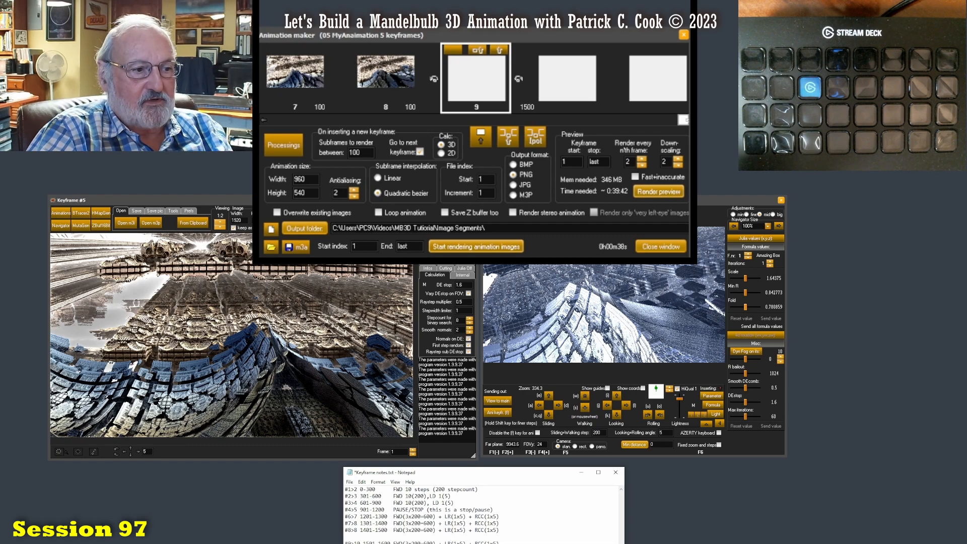
Change the look and roll entries of the #9>10 note to LR(0) and RC(1x5)
key("Delete")
key("Delete")
key("Delete")
type("0")
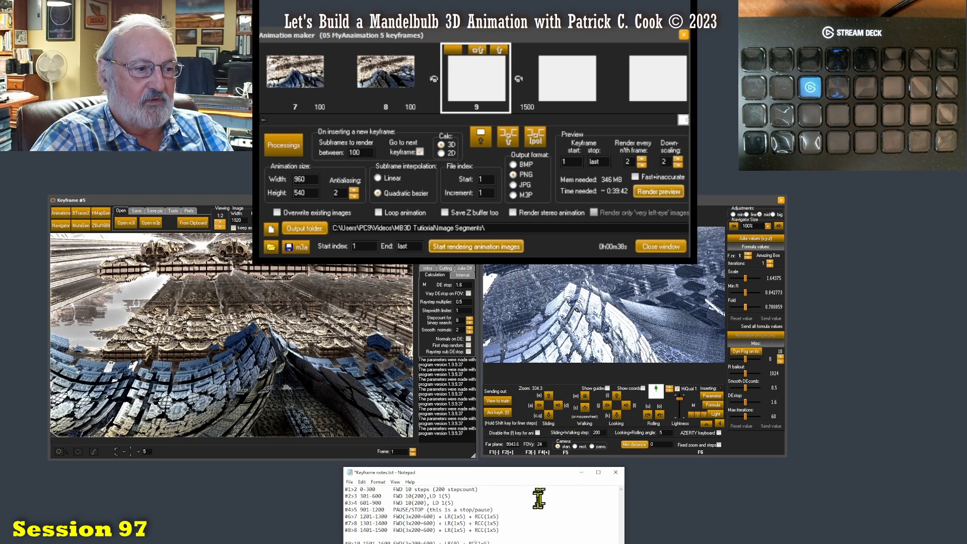
Walk the camera forward and roll it opposite to the previous keyframe's roll, and remove the blank line above the #9>10 note
left_click(585, 395)
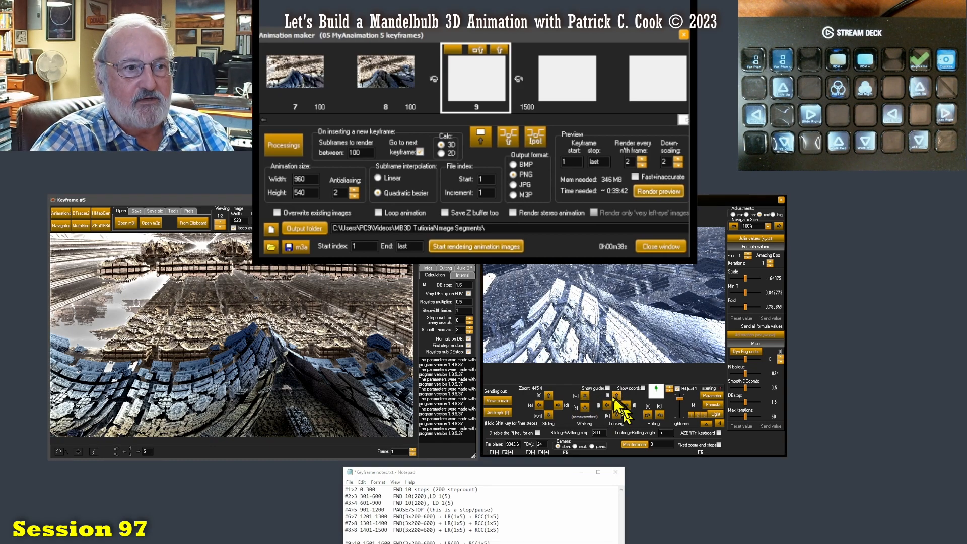
left_click(648, 414)
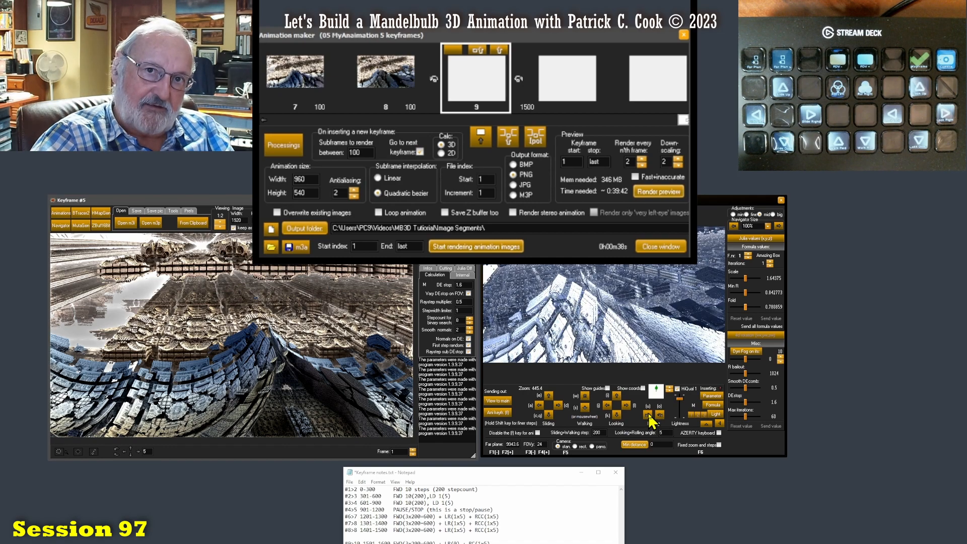
left_click(516, 536)
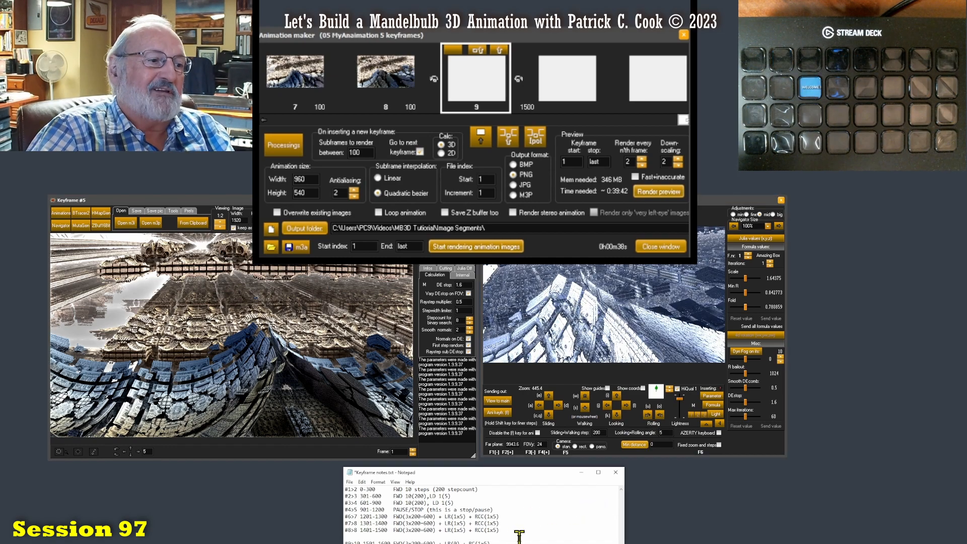
key("Delete")
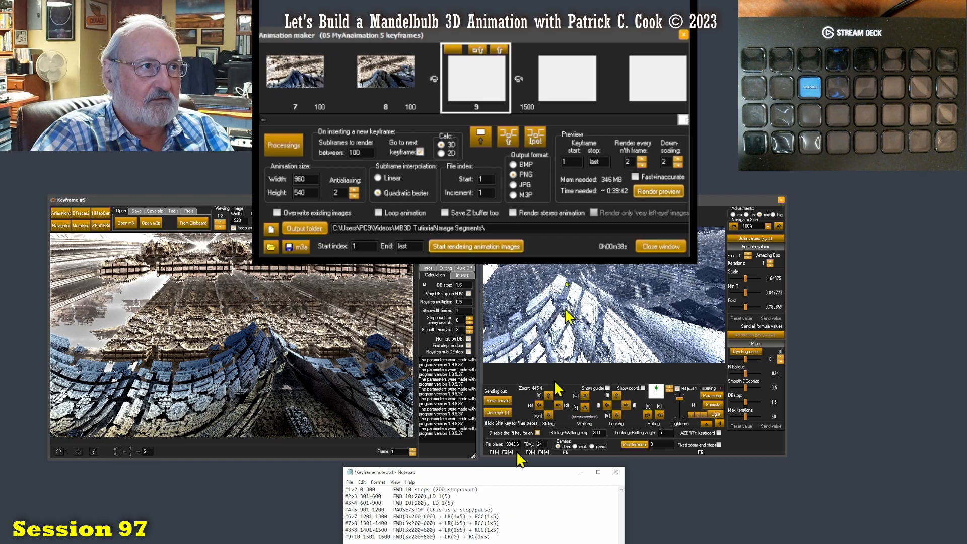
left_click(665, 126)
mouse_move(665, 124)
left_mouse_down()
mouse_move(609, 125)
mouse_move(666, 125)
left_mouse_up()
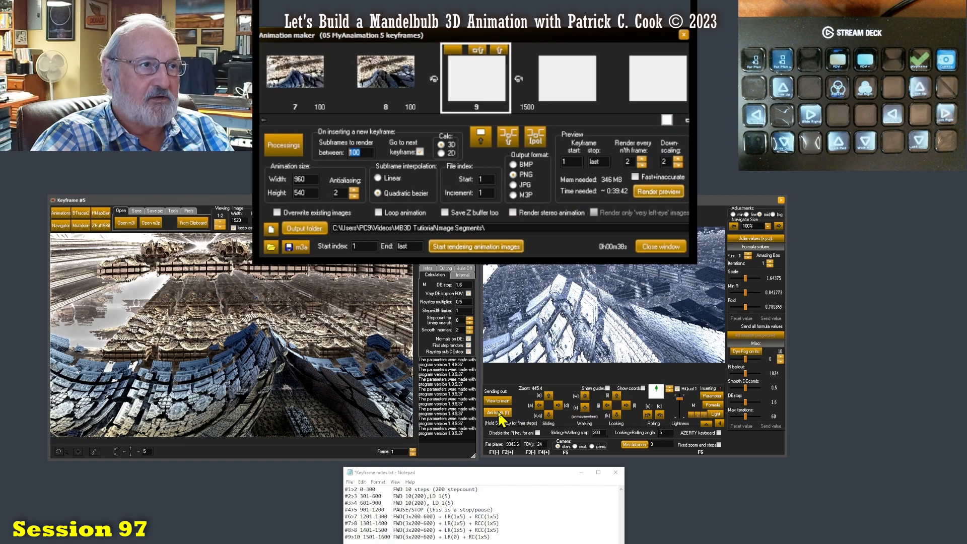
mouse_move(666, 119)
left_mouse_down()
mouse_move(518, 120)
mouse_move(665, 120)
left_mouse_up()
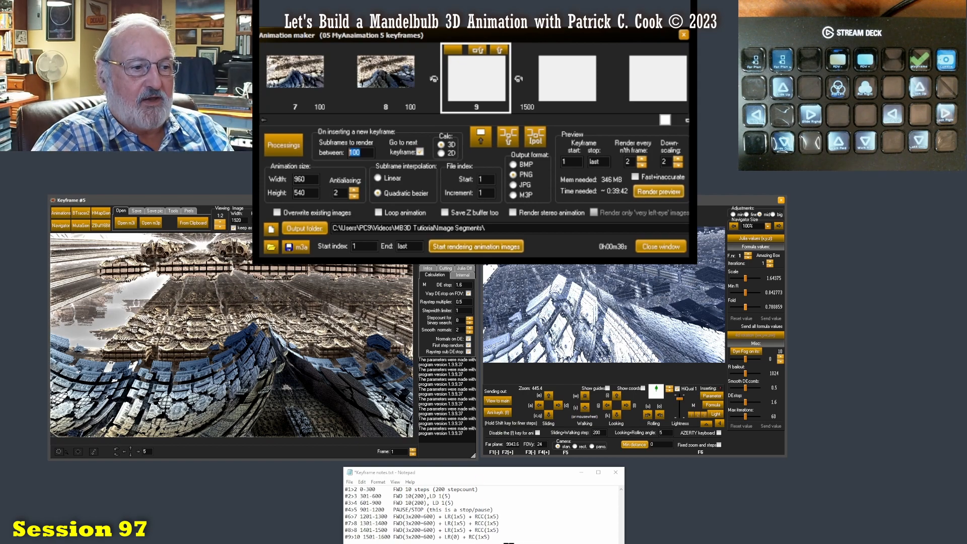
left_click(519, 543)
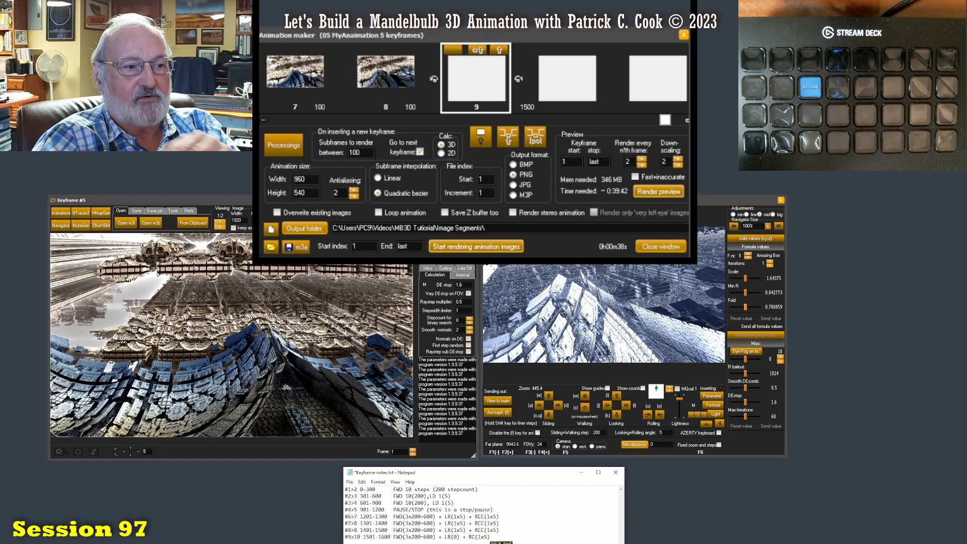
Walk the camera further forward, back it up slightly and roll it once more, and insert the view as keyframe 9
left_click(585, 395)
left_click(585, 395)
left_click(585, 394)
left_click(585, 395)
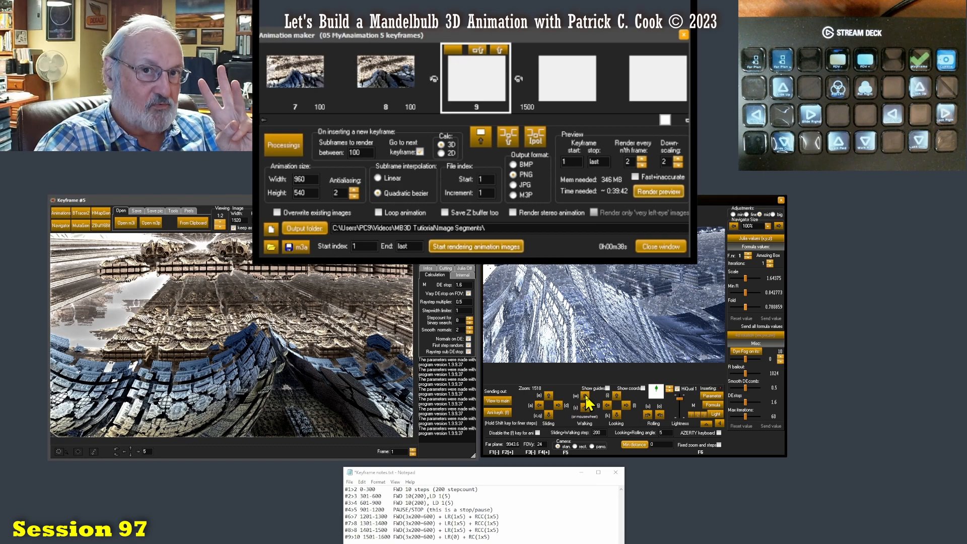
left_click(584, 407)
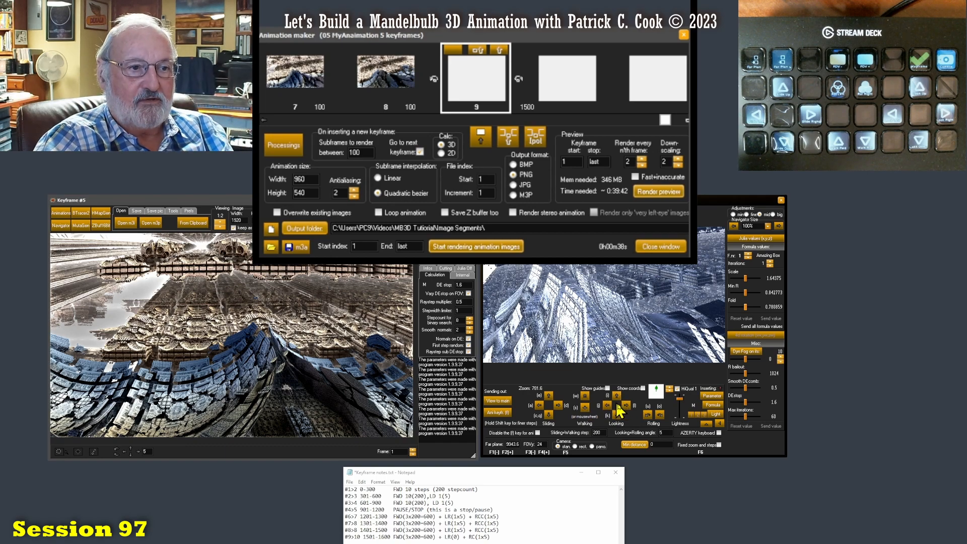
left_click(646, 414)
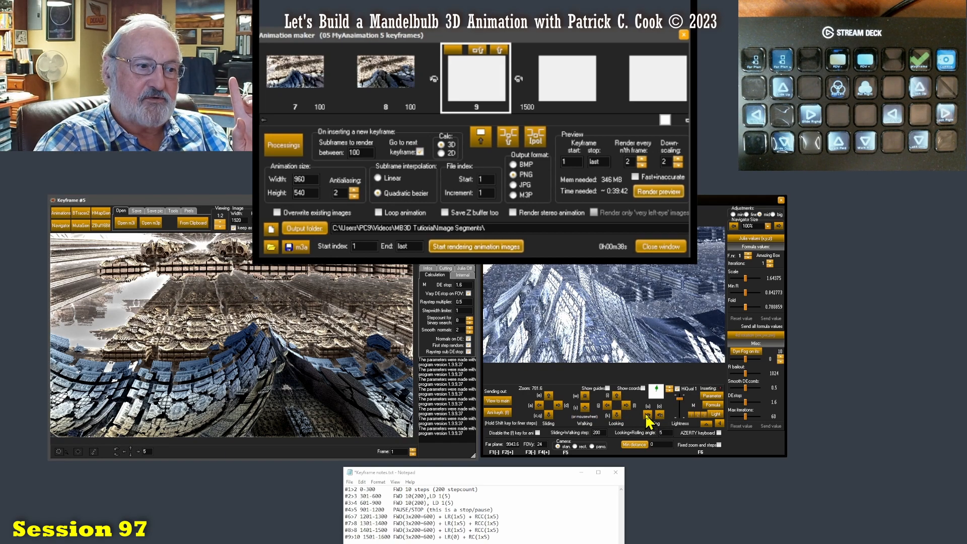
left_click(503, 413)
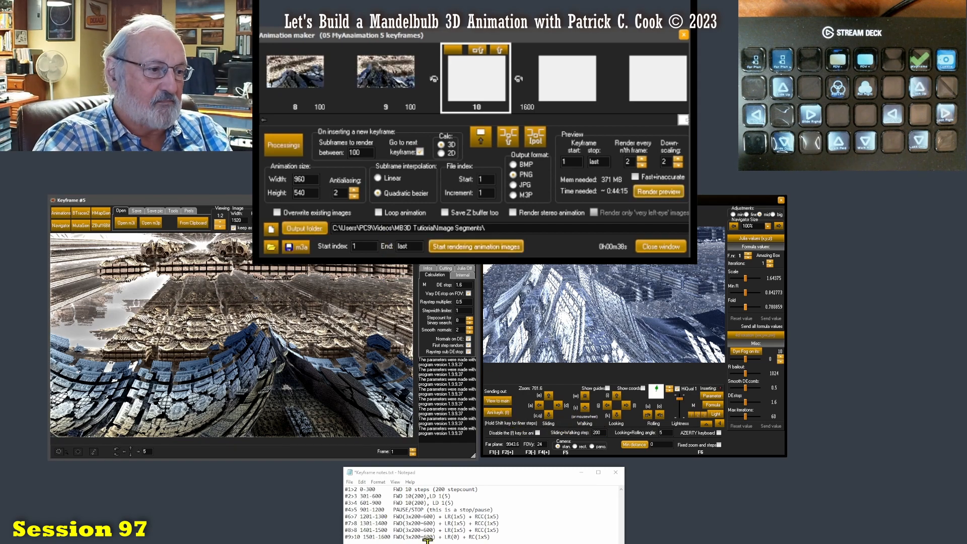
Add a copy of the #9>10 note directly below it, labelled #10>11
key("ctrl+v")
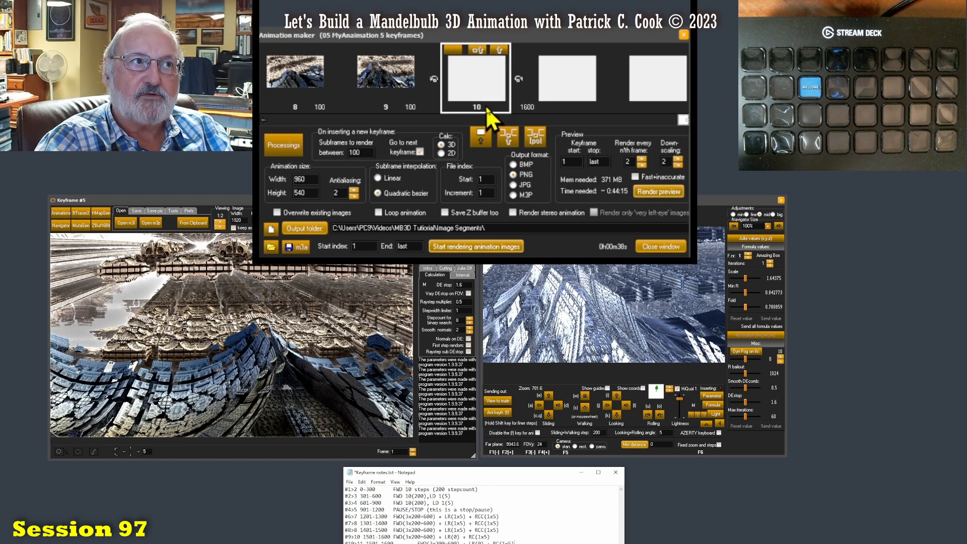
left_click(524, 538)
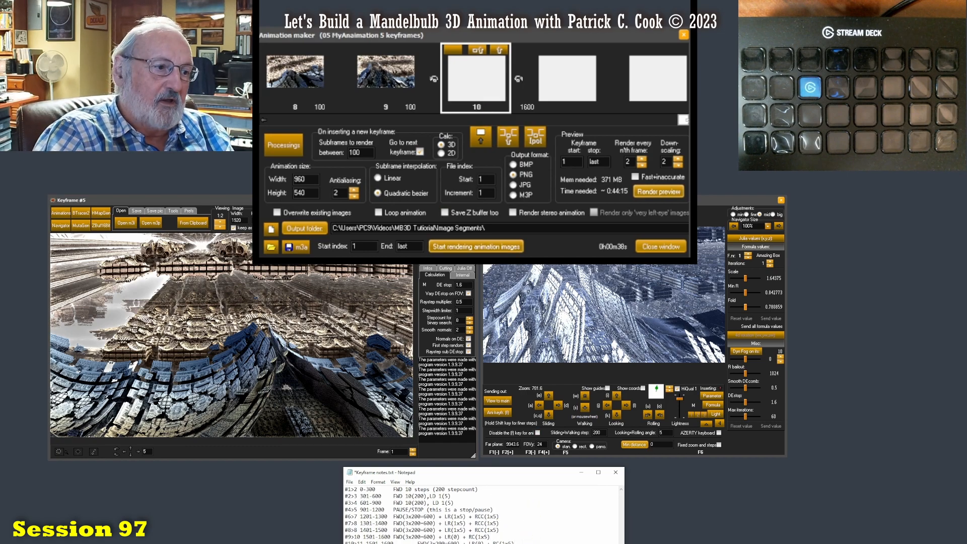
key("shift+Home")
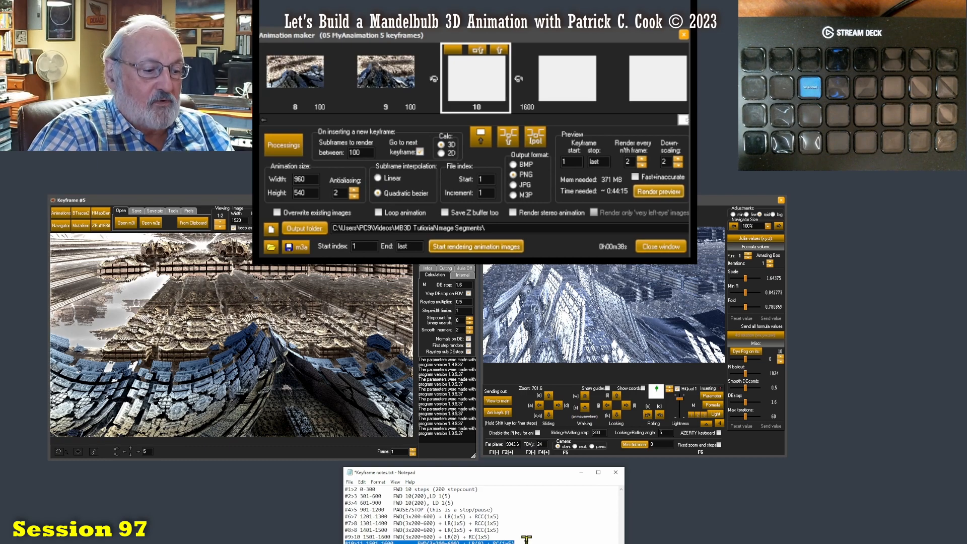
key("End")
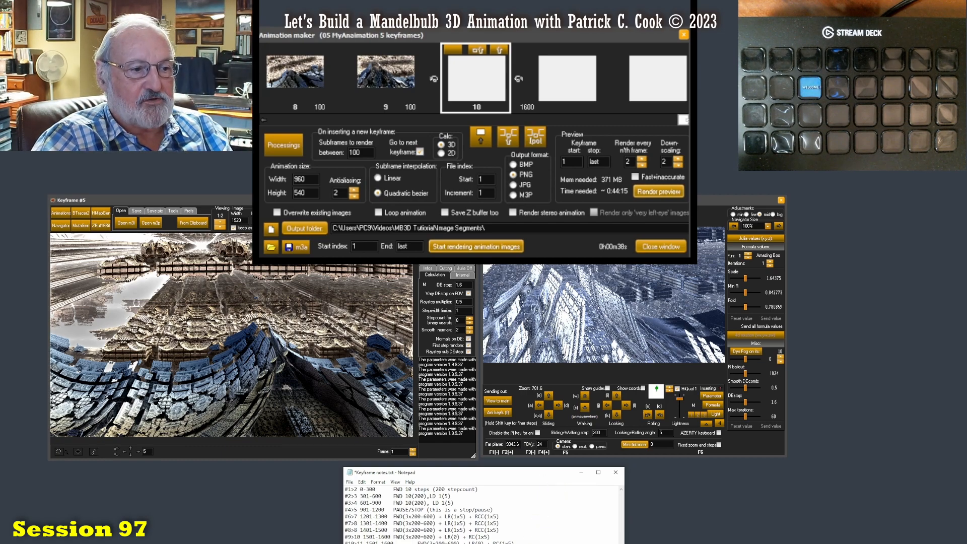
Walk the camera forward without a look move, roll it once by 5, and insert the view as keyframe 10
left_click(585, 395)
left_click(585, 395)
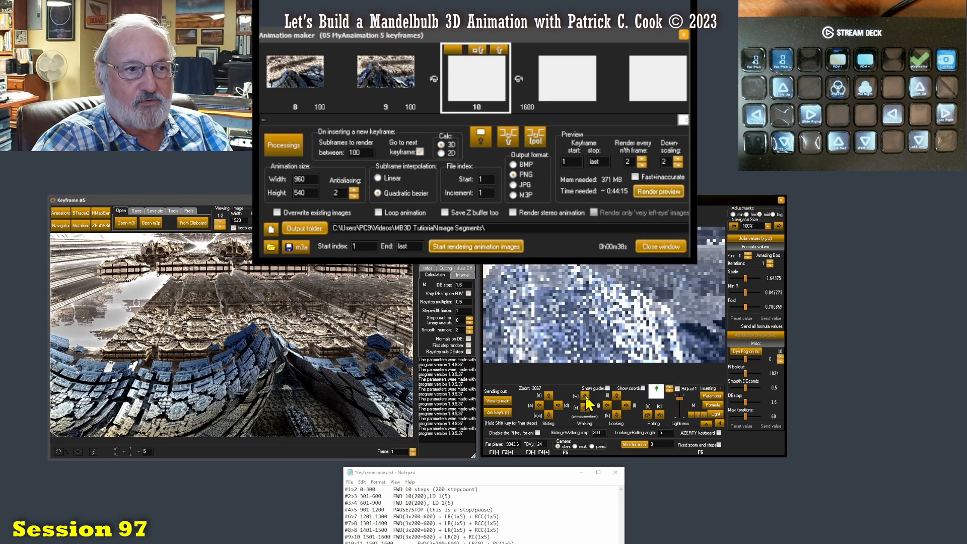
left_click(648, 414)
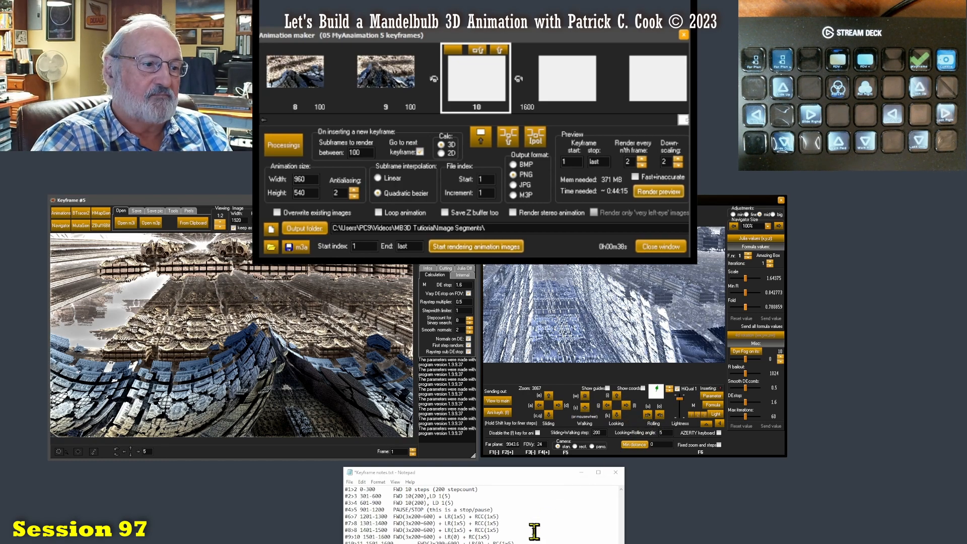
left_click(503, 412)
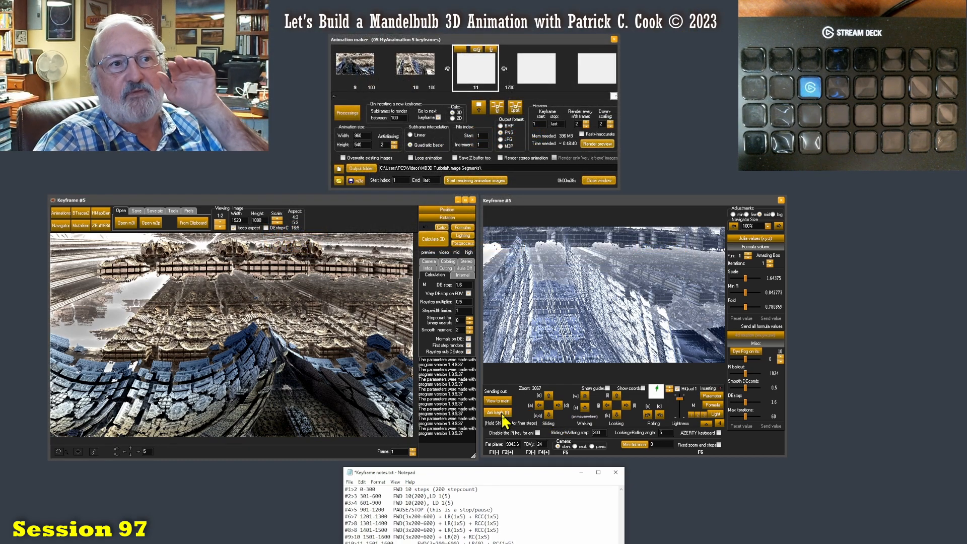
Start saving the animation under a new name based on the existing 05 five-keyframe file, changing the number prefix to 11
left_click(351, 180)
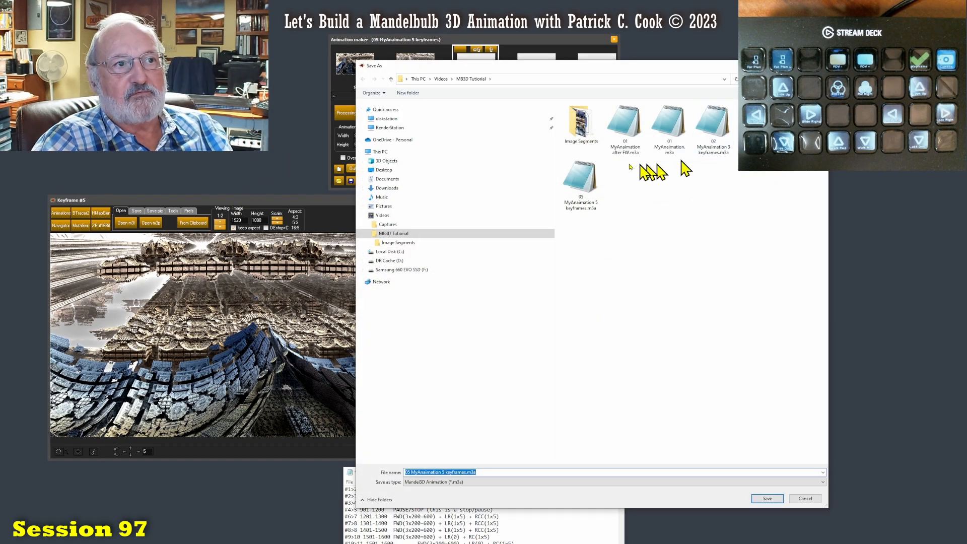
left_click(584, 187)
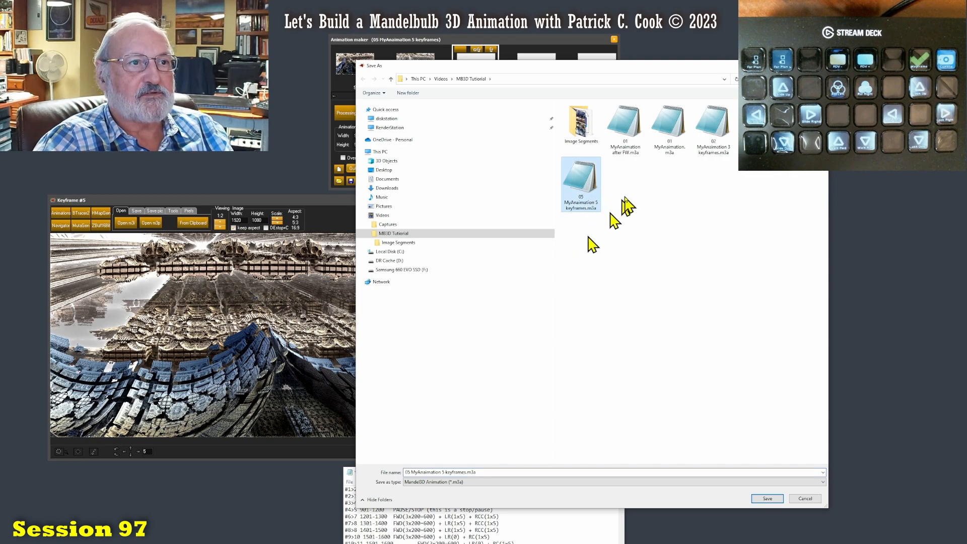
left_click(410, 472)
left_click(411, 472)
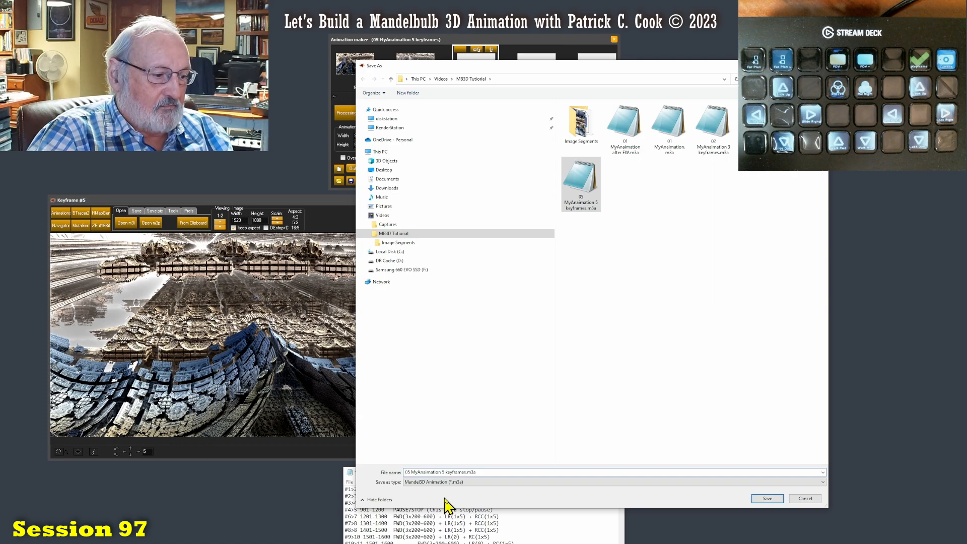
key("BackSpace")
key("BackSpace")
key("BackSpace")
type("11")
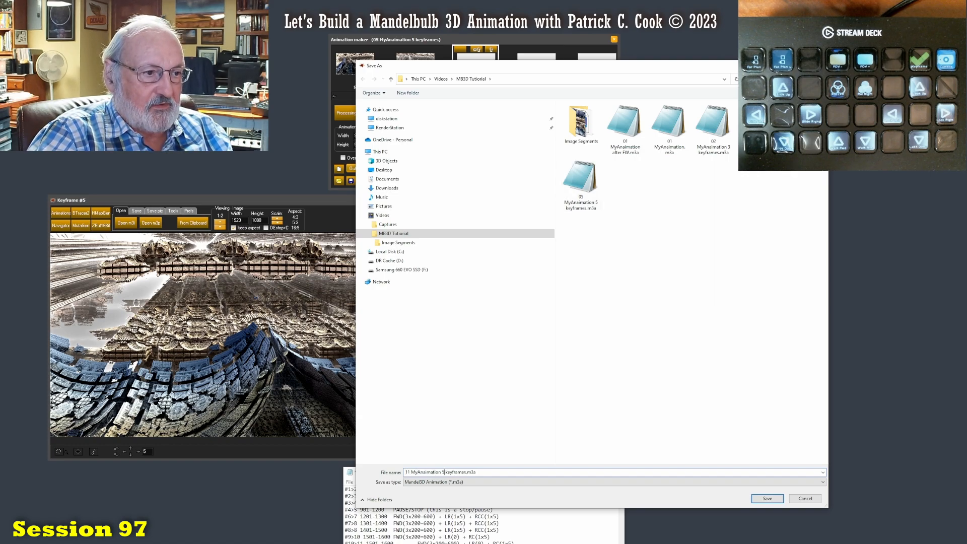
Remove the keyframe count from the end of the file name, add KF after the 11, and save as 11 KF MyAnaimation
left_click_drag(442, 472, 466, 472)
key("BackSpace")
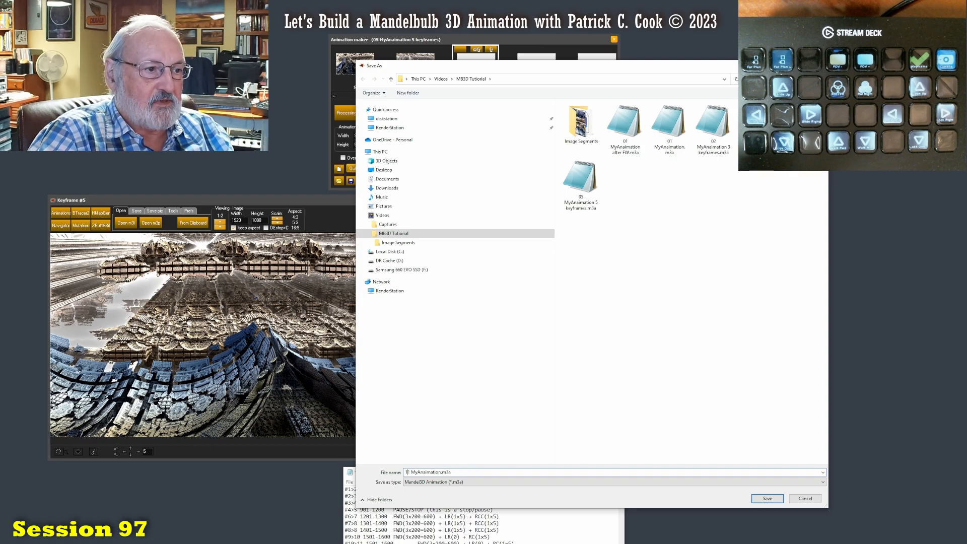
type("KF")
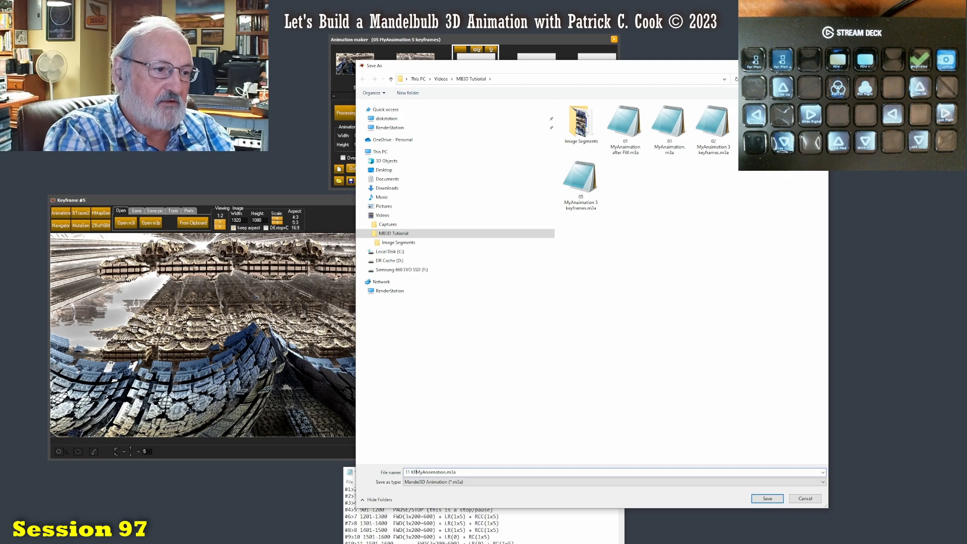
left_click(767, 498)
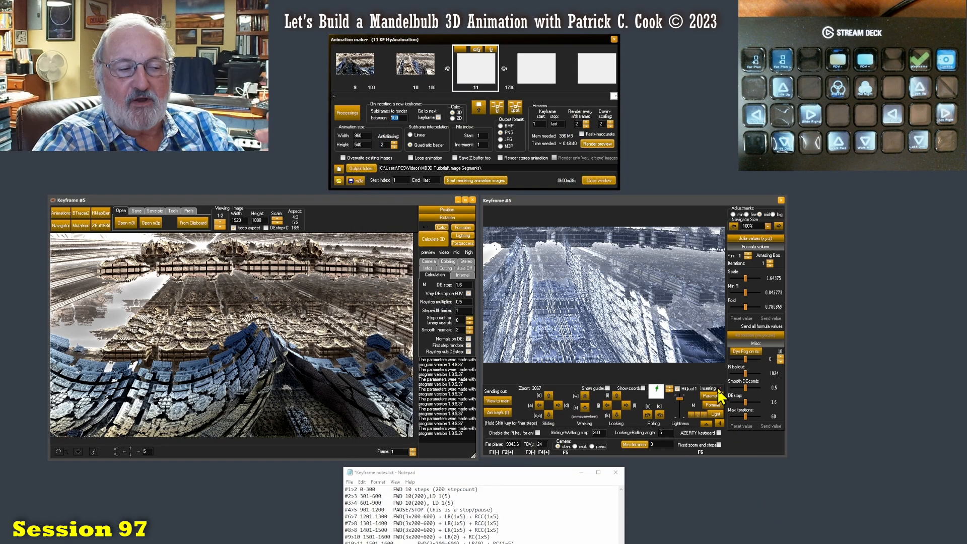
Set the subframes to render between newly inserted keyframes to 300
left_click(523, 542)
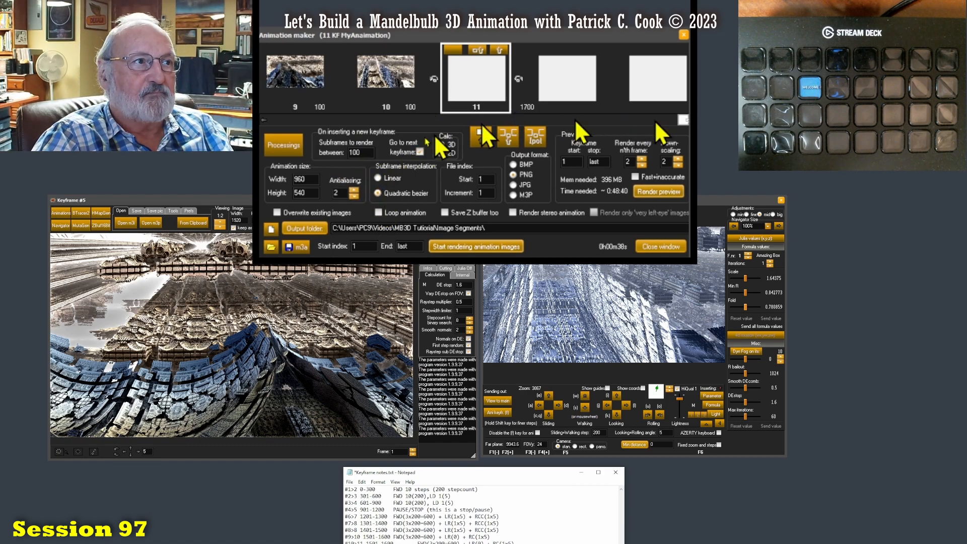
left_click_drag(361, 152, 338, 160)
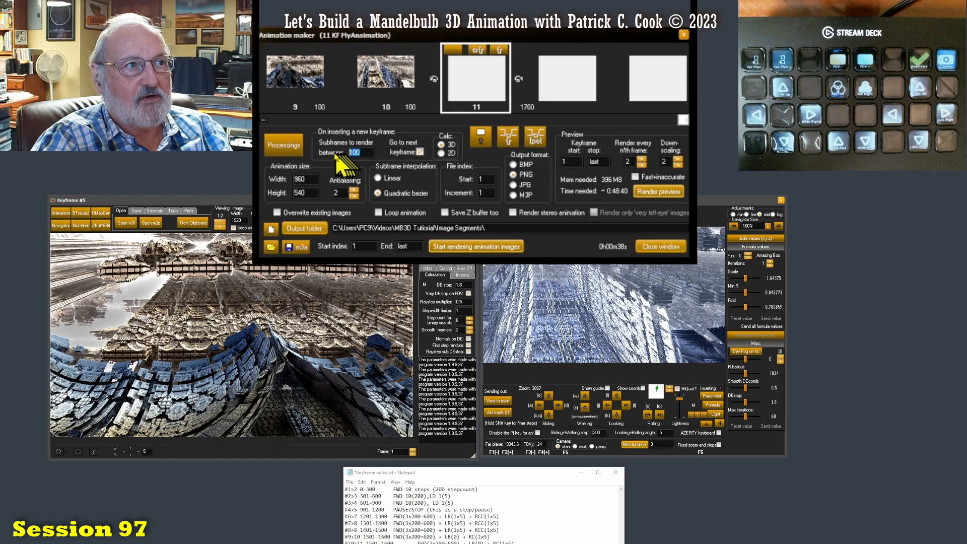
type("300")
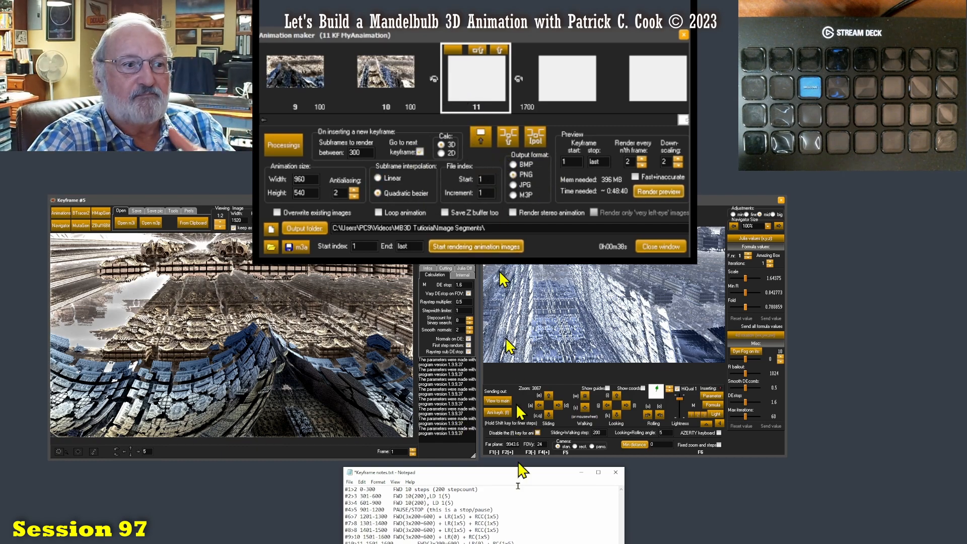
left_click_drag(516, 542, 297, 489)
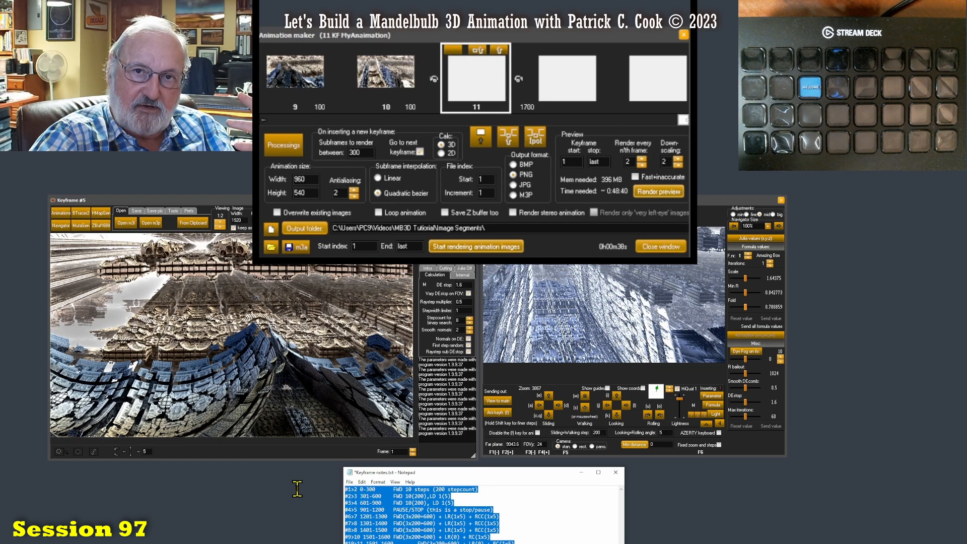
left_click(516, 541)
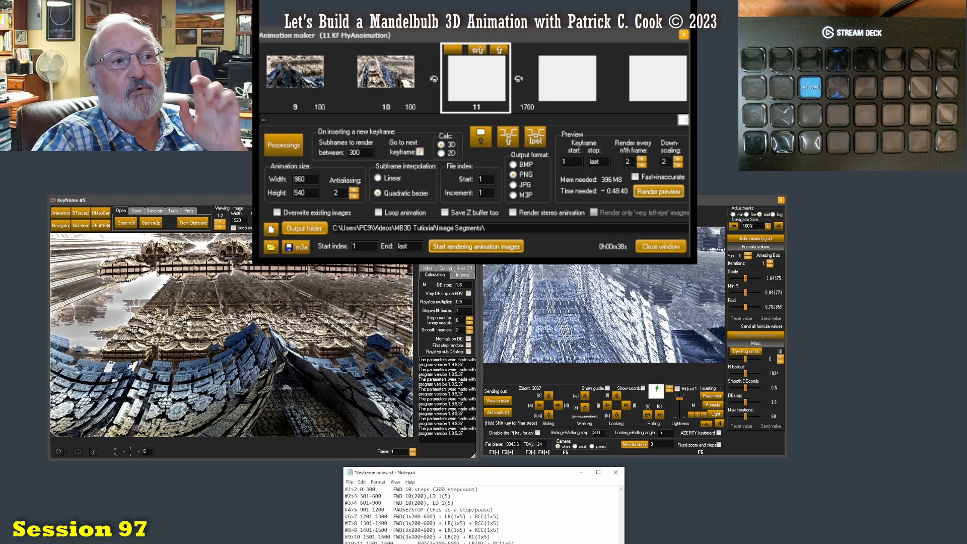
double_click(594, 433)
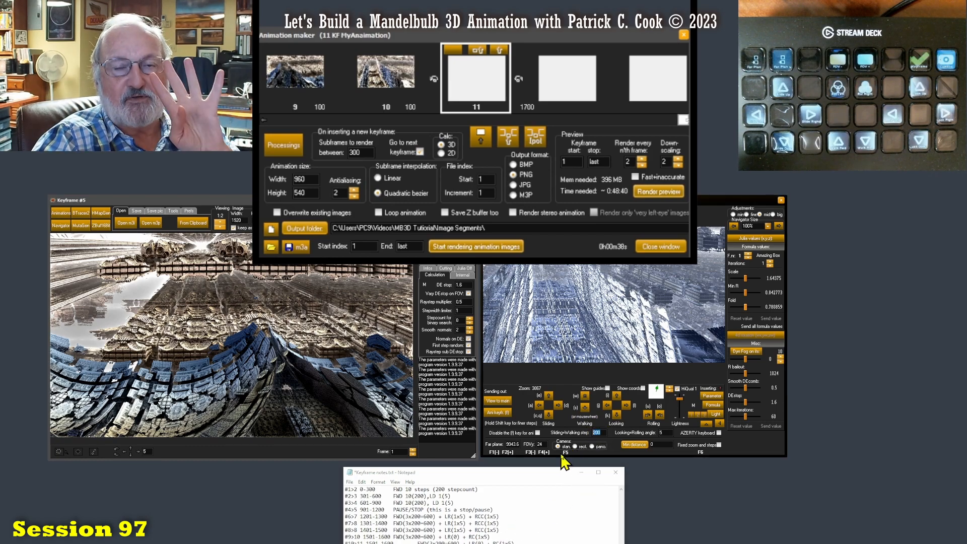
left_click(555, 543)
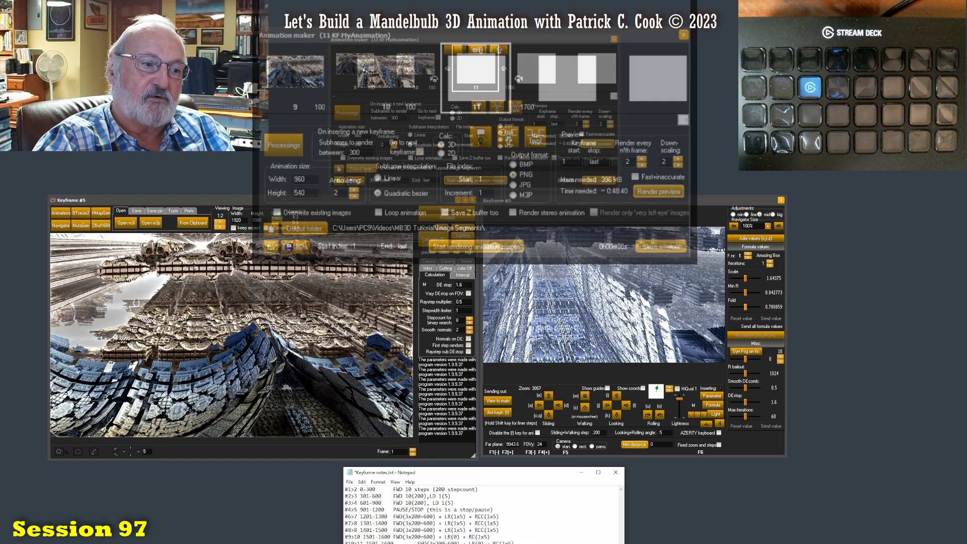
Walk the camera forward about seven steps of 200 and insert the view as keyframe 11 with 300 subframes
left_click(585, 394)
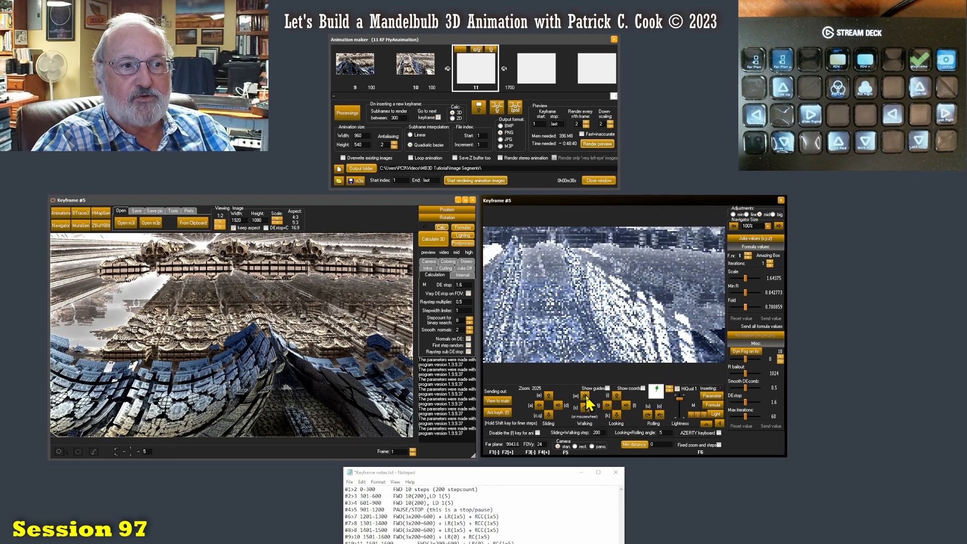
left_click(585, 395)
left_click(585, 396)
left_click(585, 395)
left_click(585, 395)
left_click(585, 395)
left_click(584, 395)
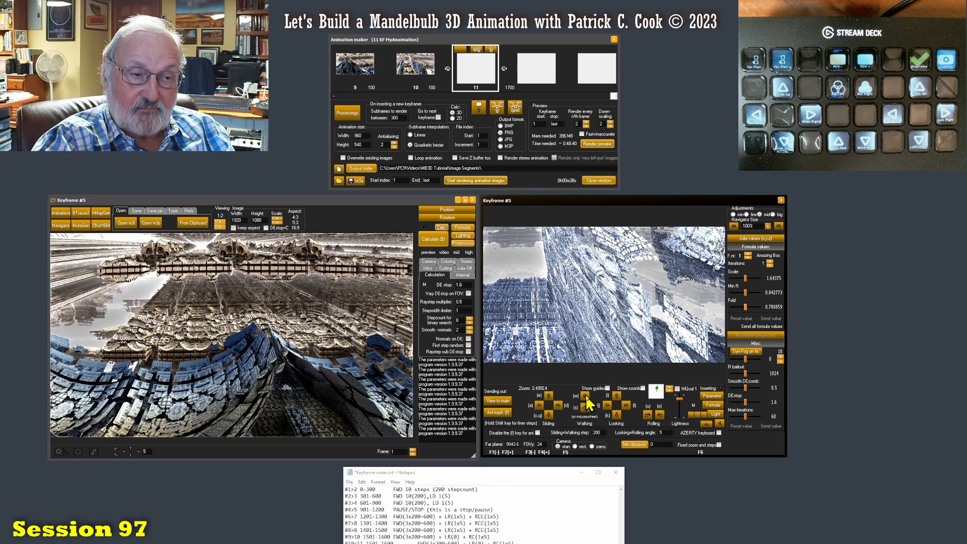
left_click(502, 412)
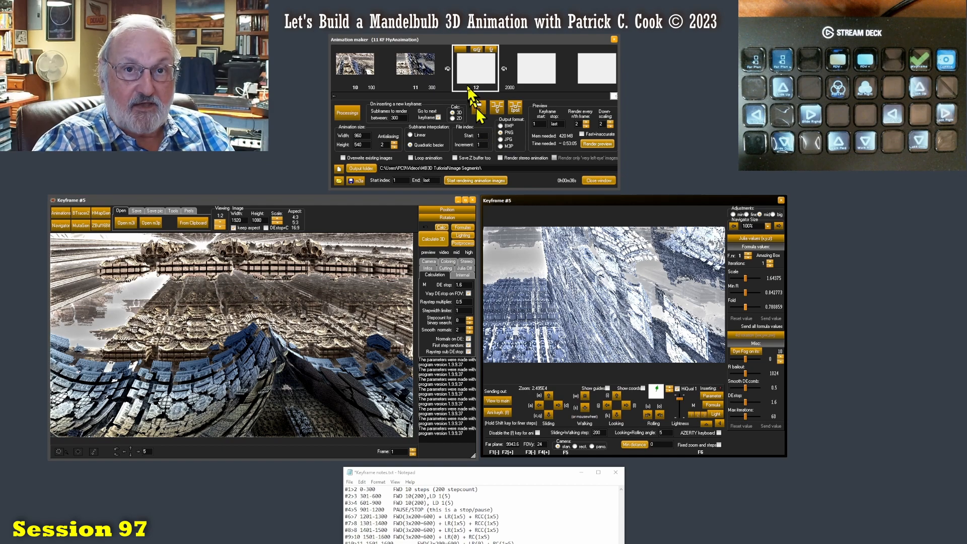
Bring keyframe 11 into focus in the animation keyframe strip and send the navigator view to the main window
left_click_drag(613, 96, 596, 97)
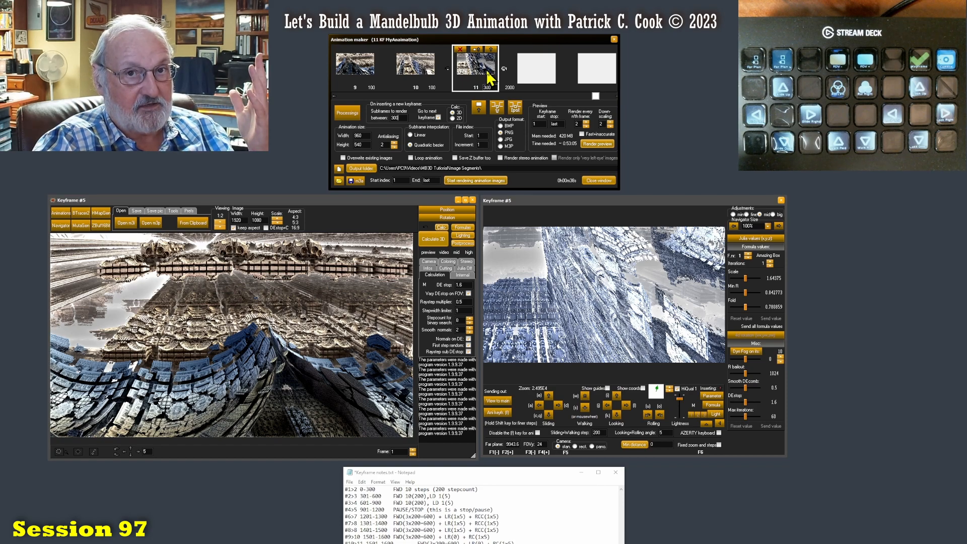
left_click(496, 543)
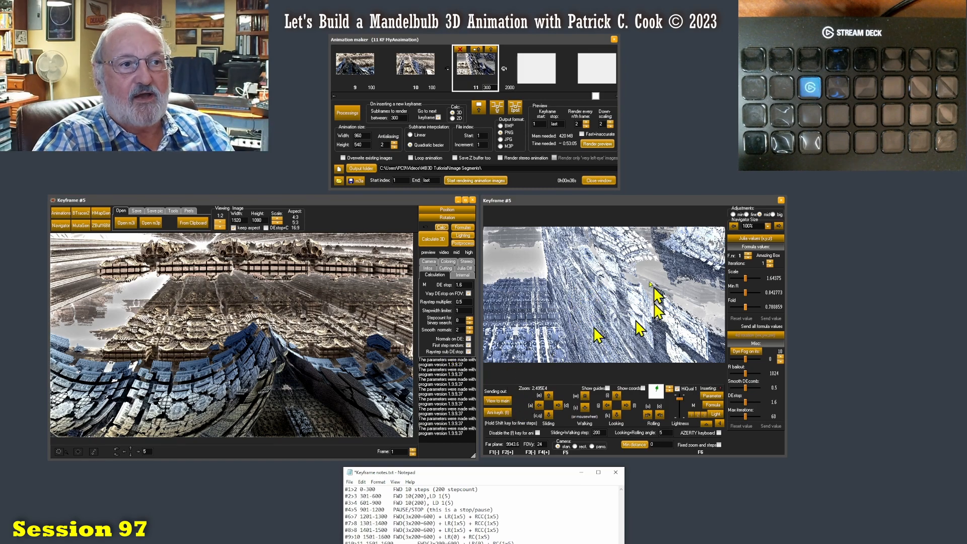
left_click(496, 400)
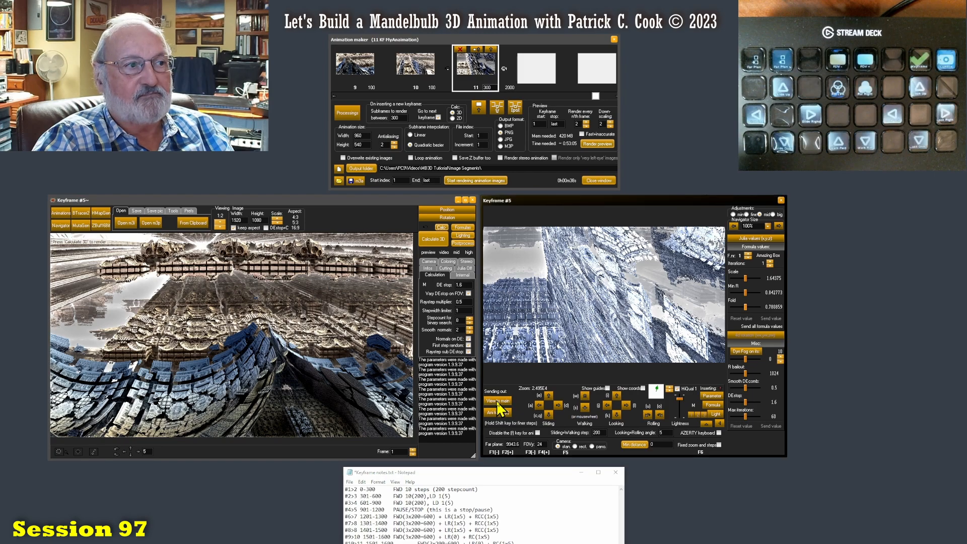